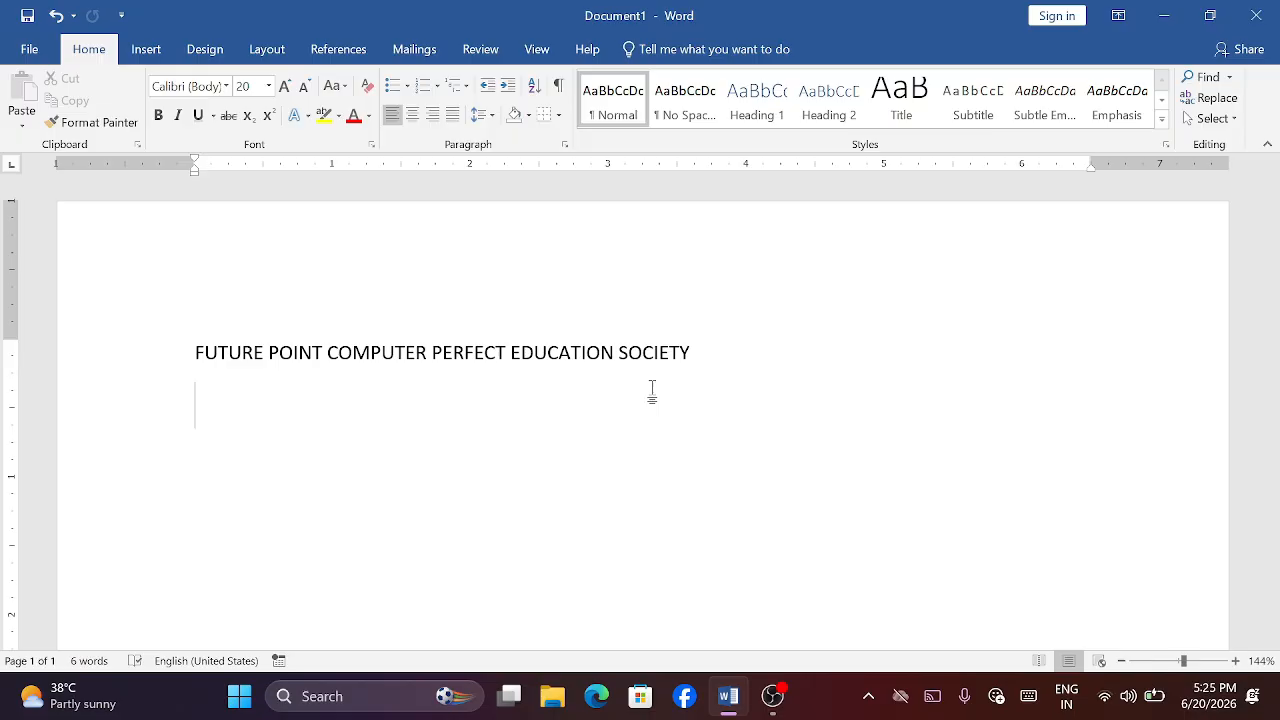
- Enter the abbreviations SBI and MI on separate lines below the heading so AutoCorrect expands them
text(SBI)
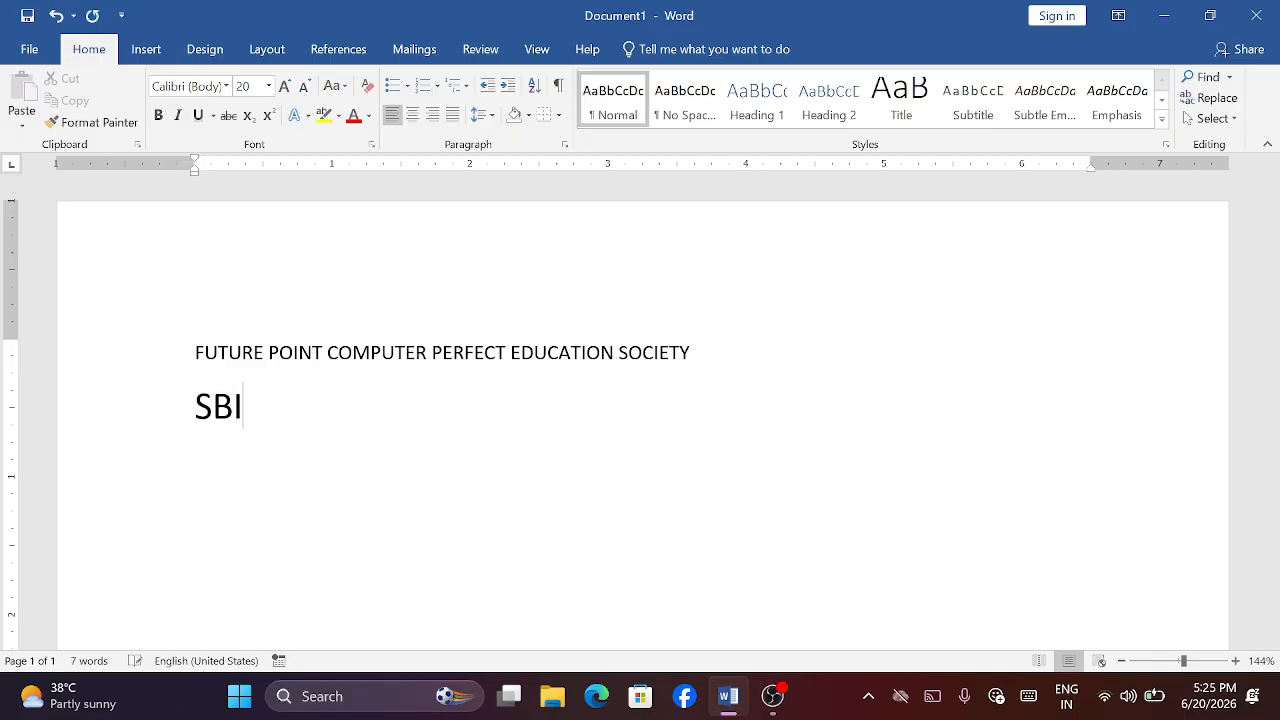
key(Return)
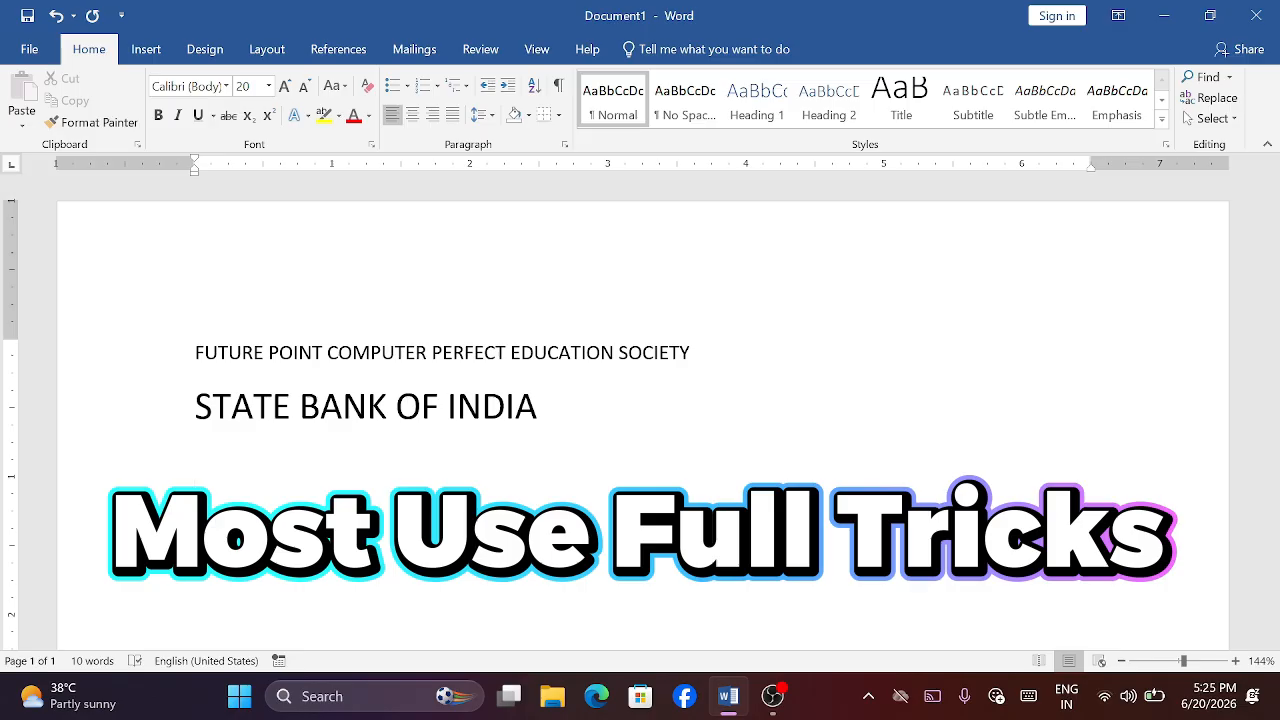
text(MI)
key(Return)
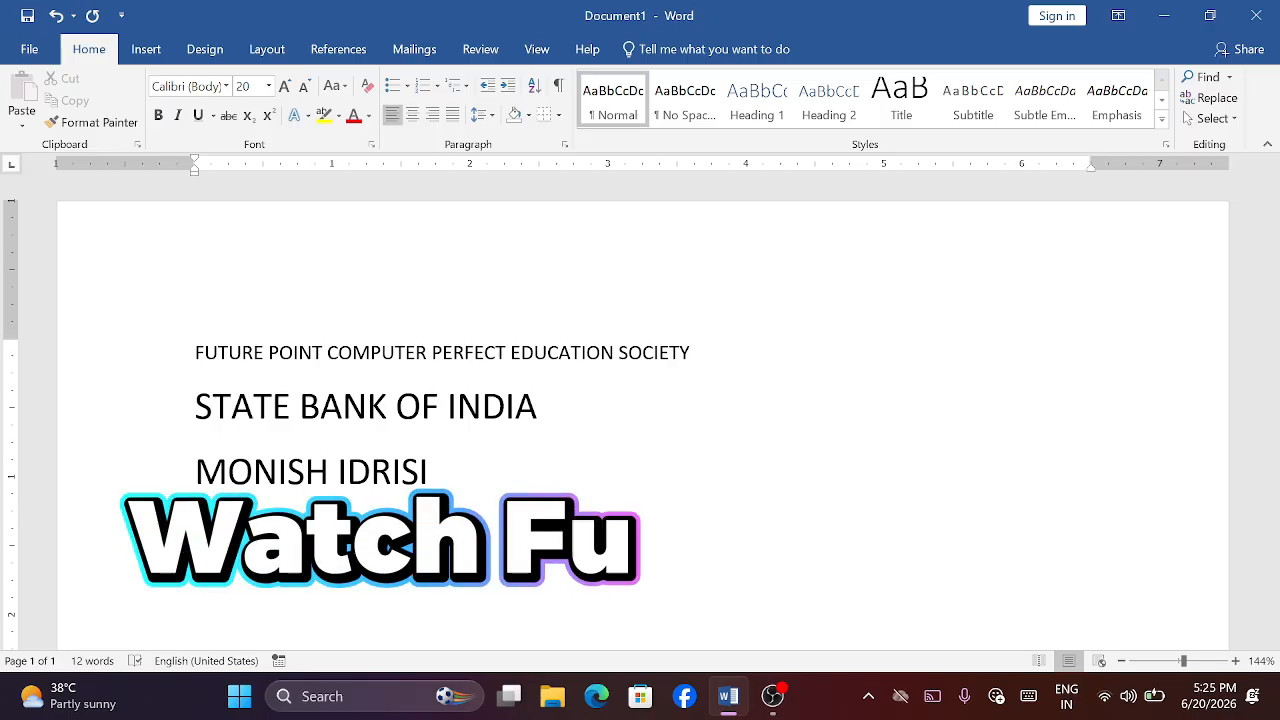
key(Up)
key(Up)
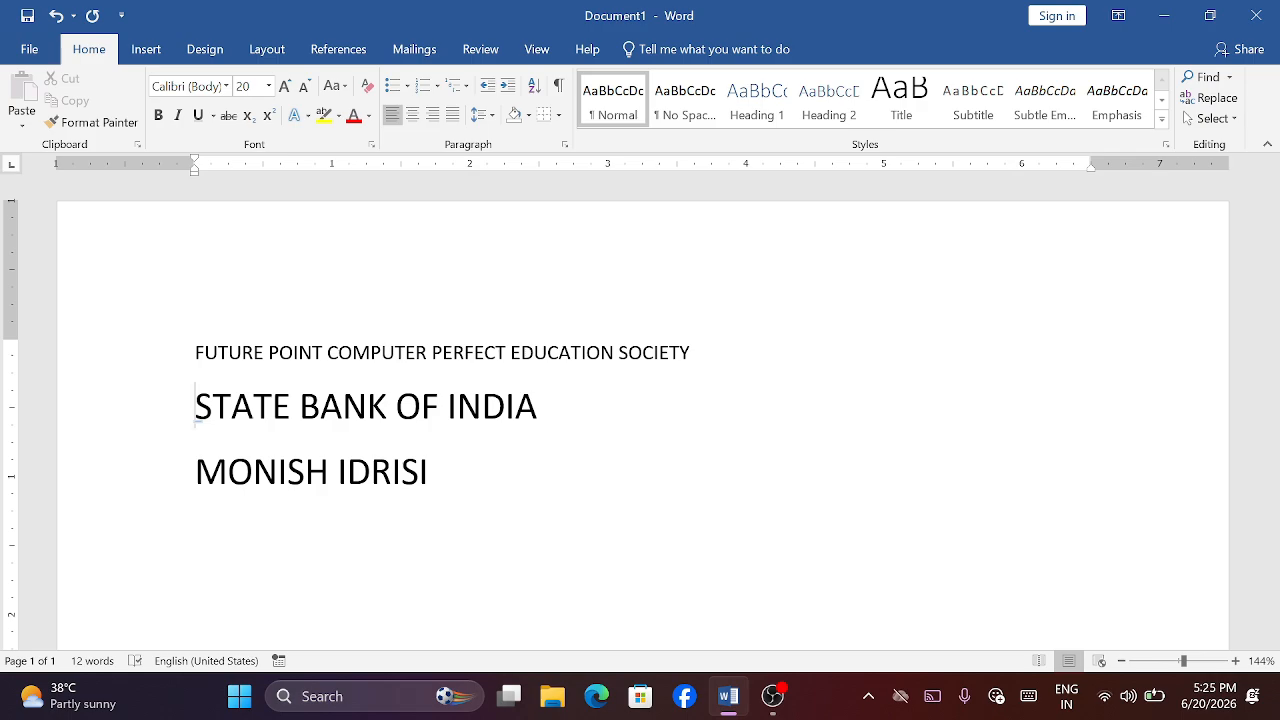
key(Up)
key(Down)
key(Down)
key(Down)
- Add the line "HOW TO CREATE SHORCUT WITH FULL FORM IN WINWORD" below the existing text and start a new line
text(HOW TO C)
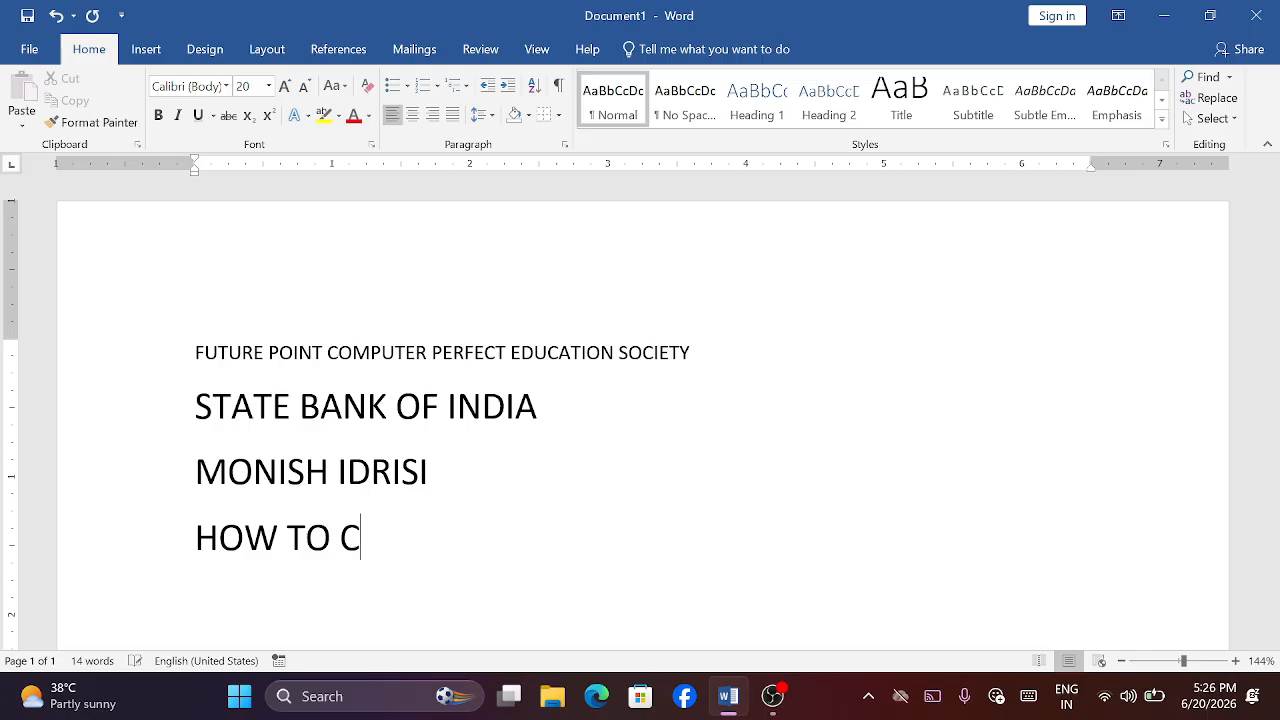
text(REATE SHORCTU)
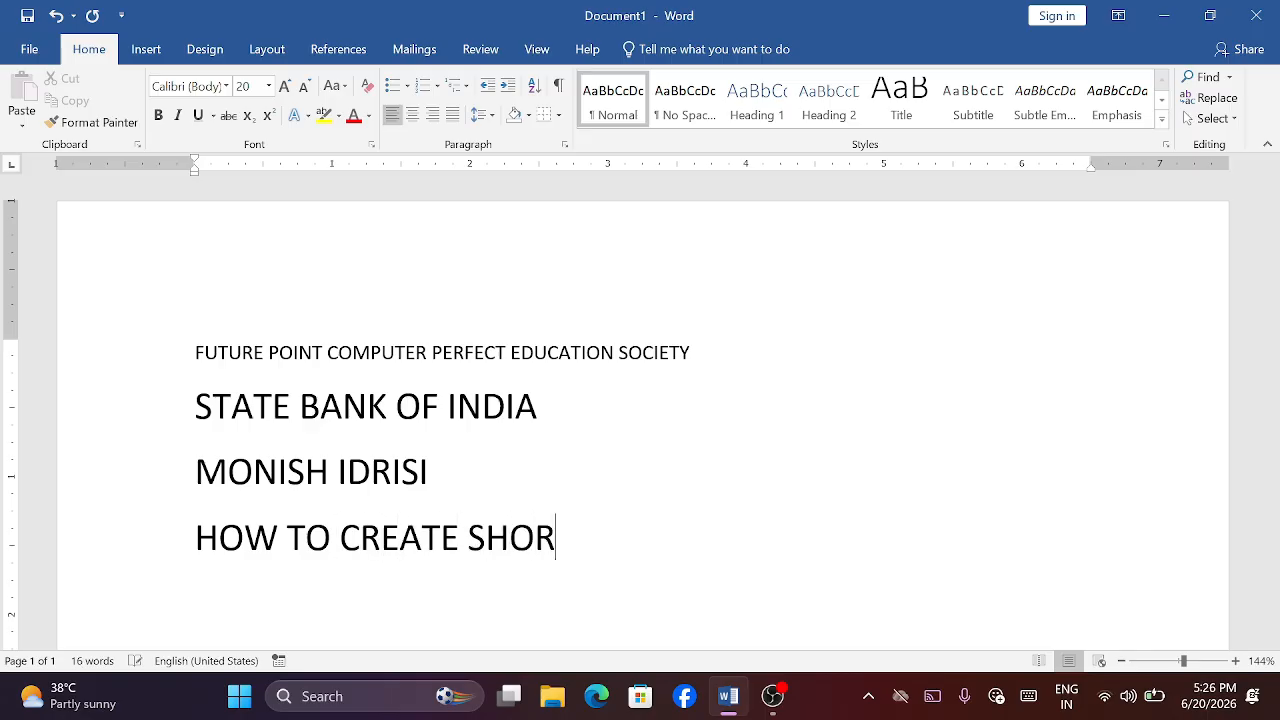
key(BackSpace)
key(BackSpace)
text(UT )
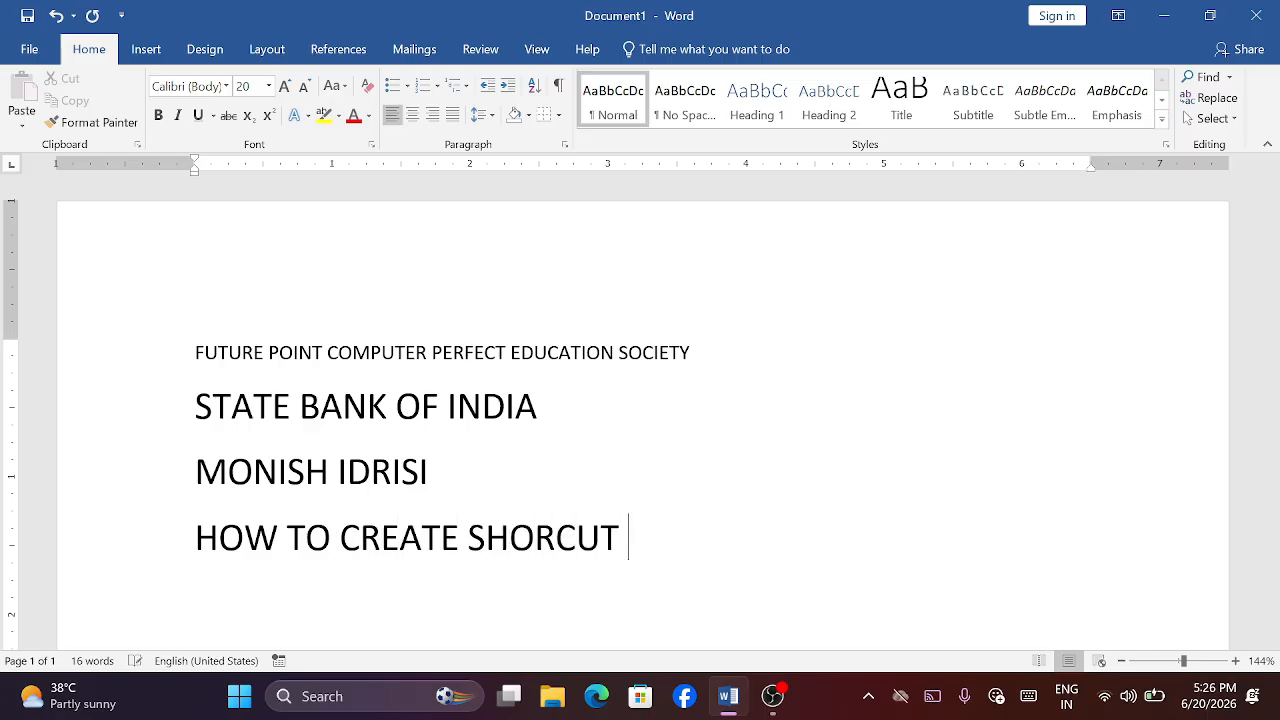
text(WITH FULL )
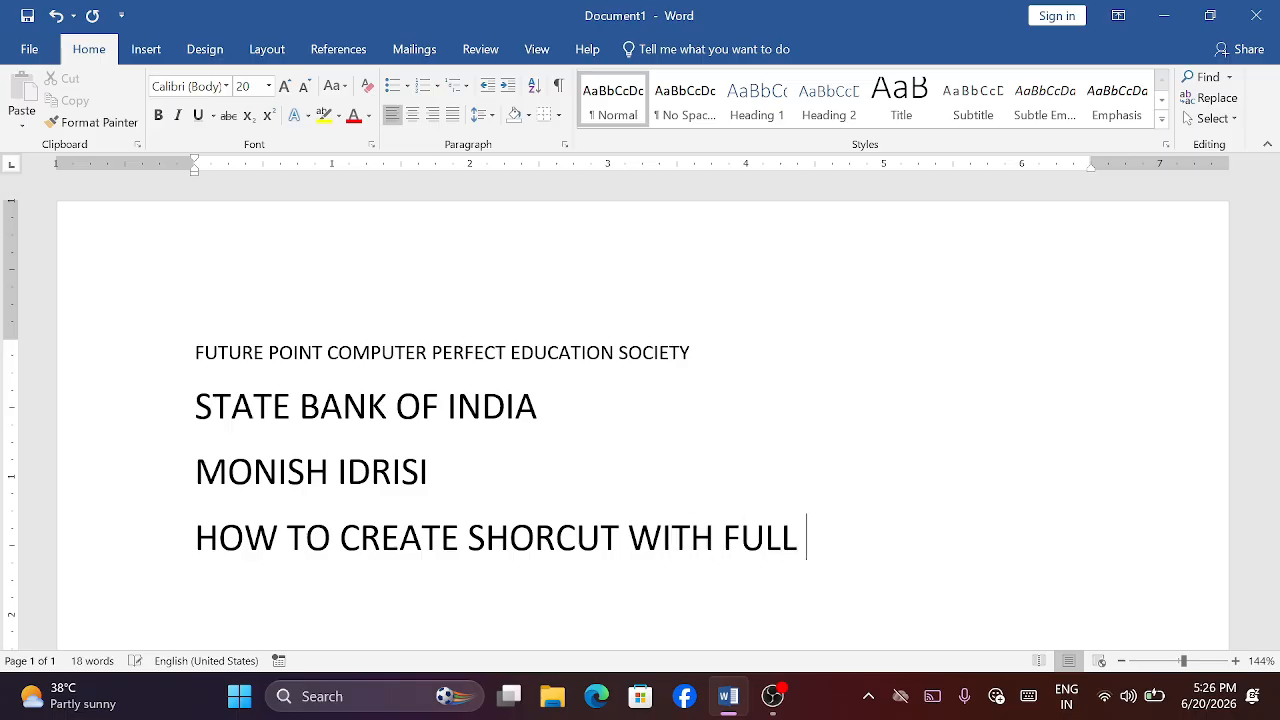
text(FORM IN )
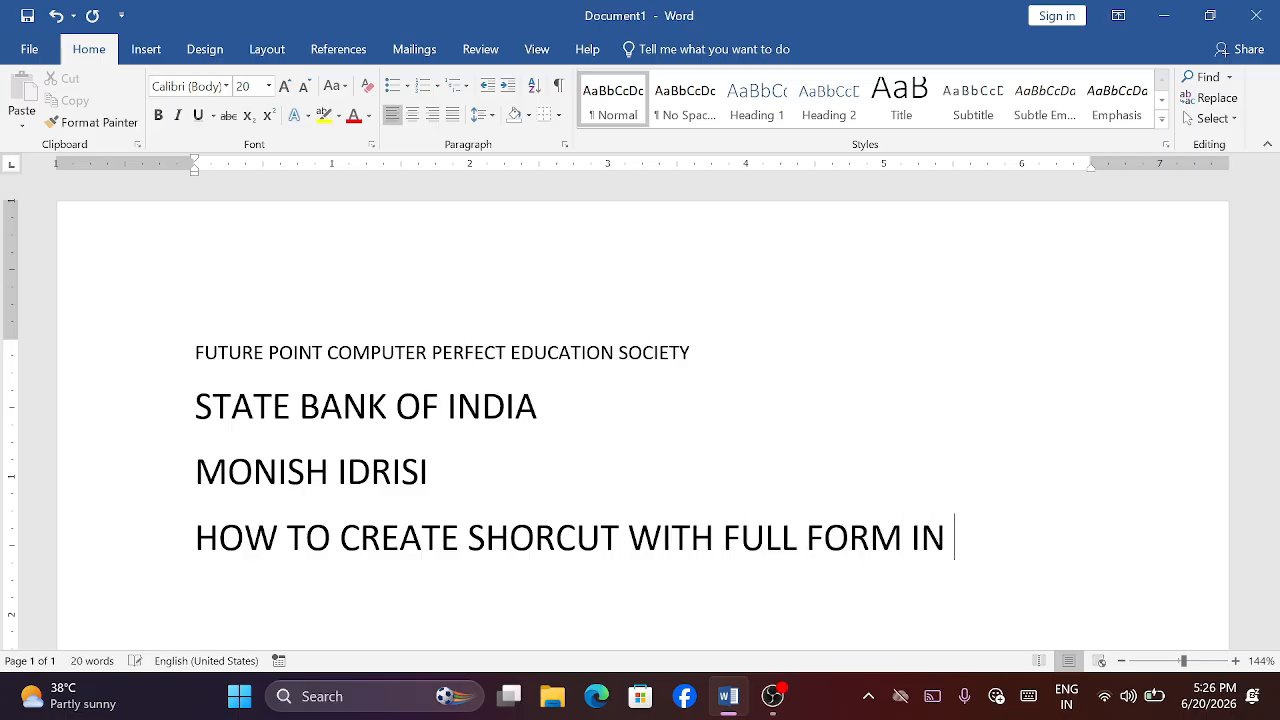
text(WINWORD)
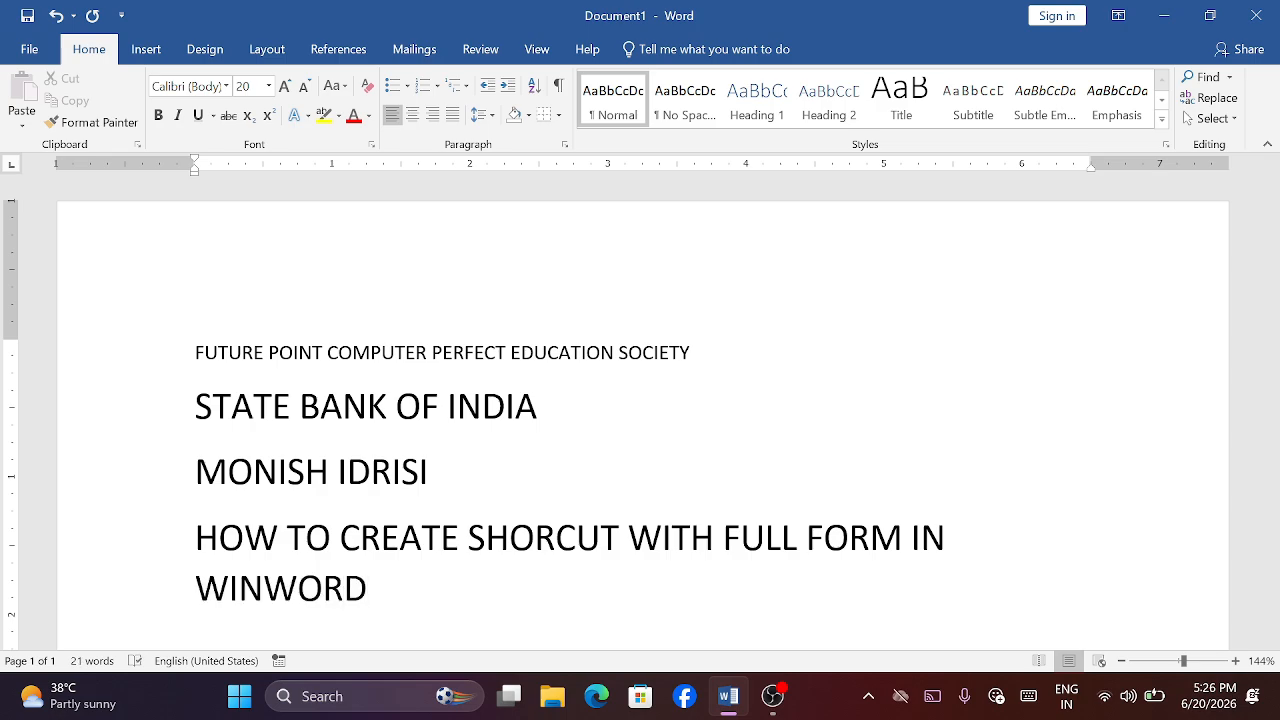
key(Return)
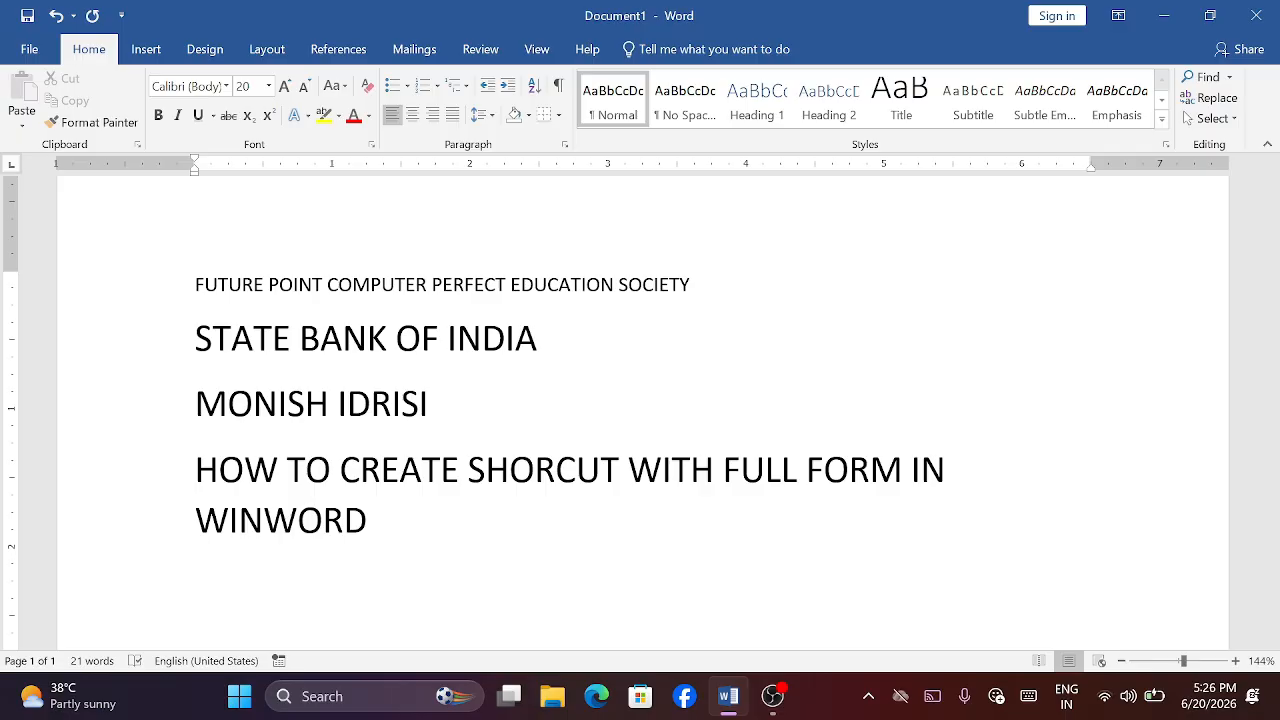
- Try the abbreviation CM on the empty last line and remove it again
text(CM)
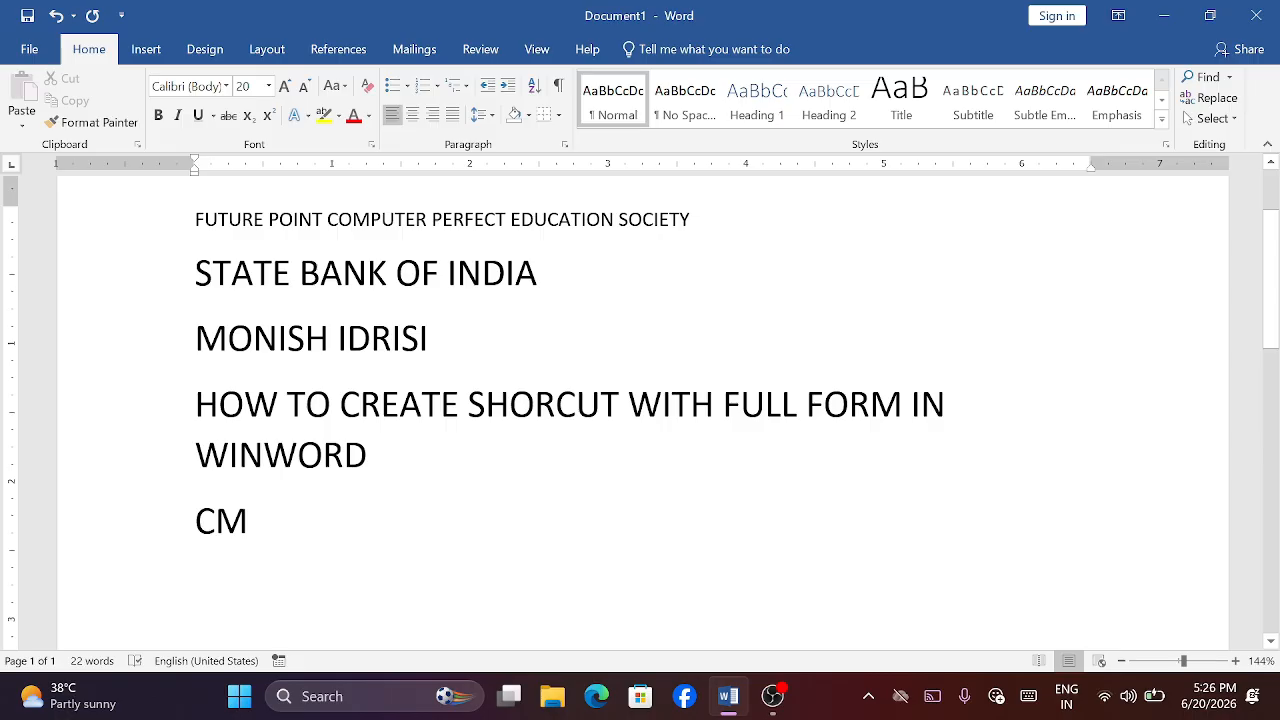
key(BackSpace)
key(BackSpace)
key(BackSpace)
key(BackSpace)
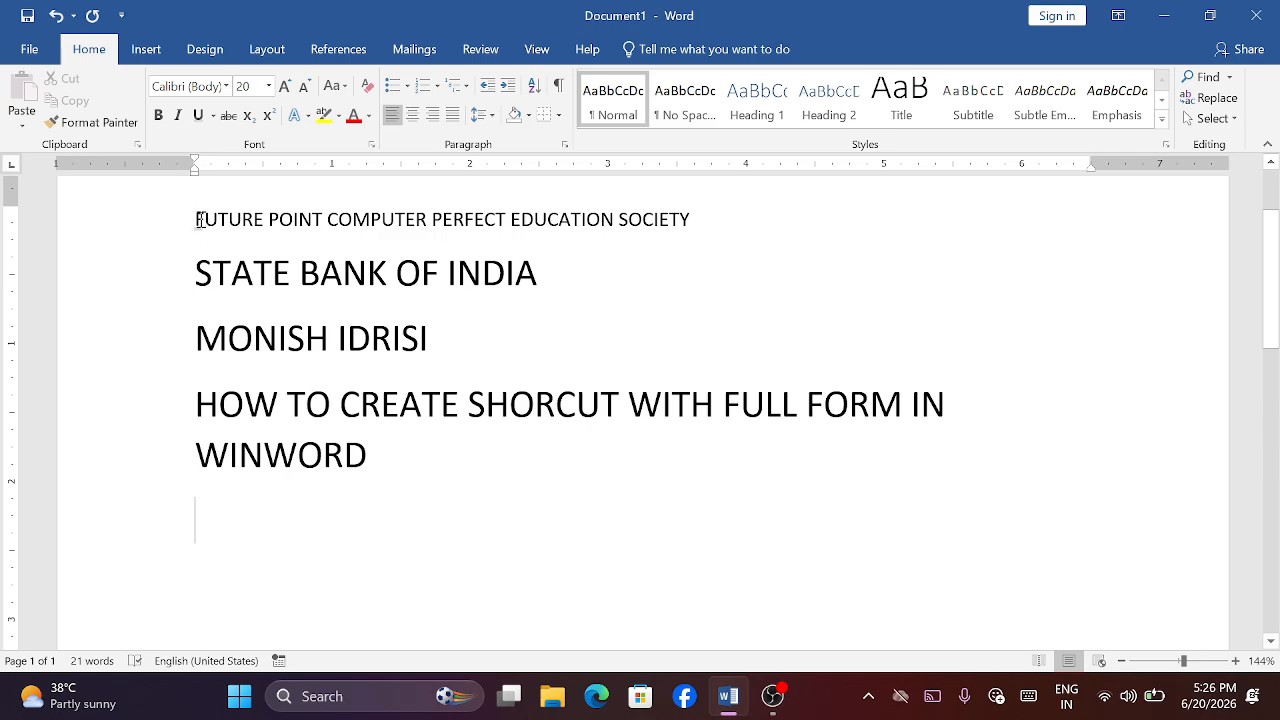
- Add an AutoCorrect entry in the proofing options that replaces CM with COMPUTER
click(30, 50)
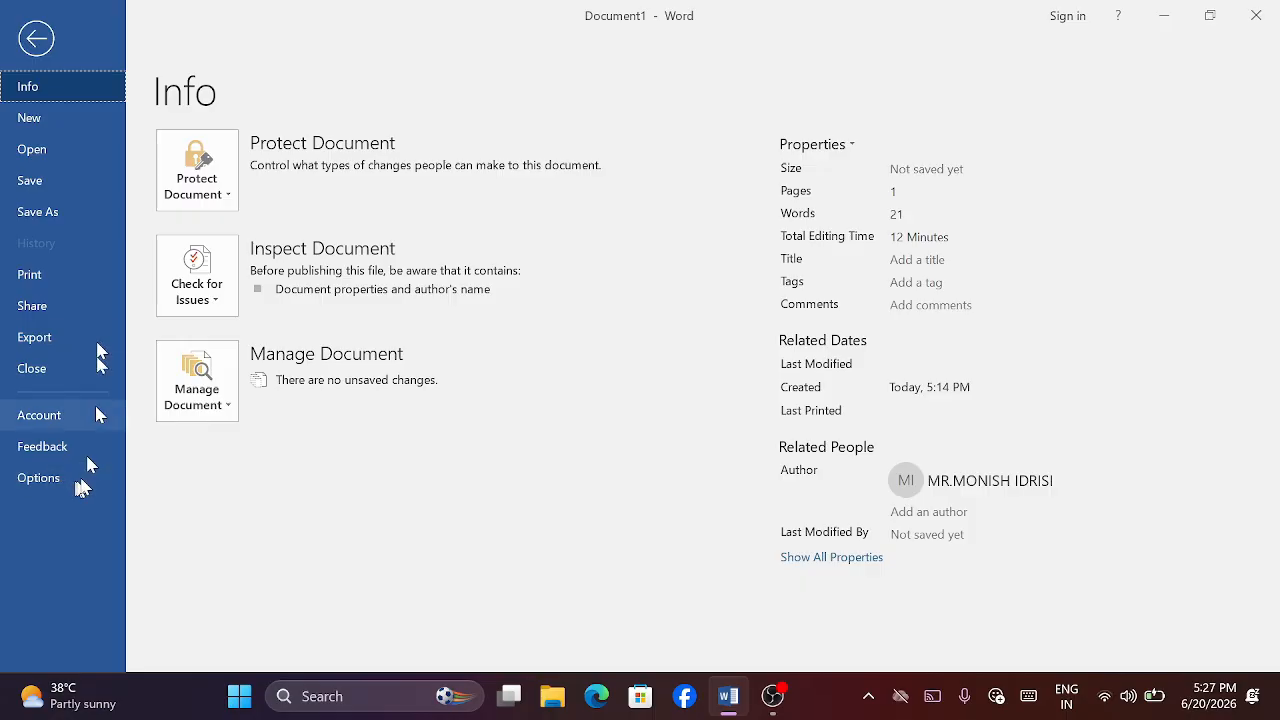
click(36, 38)
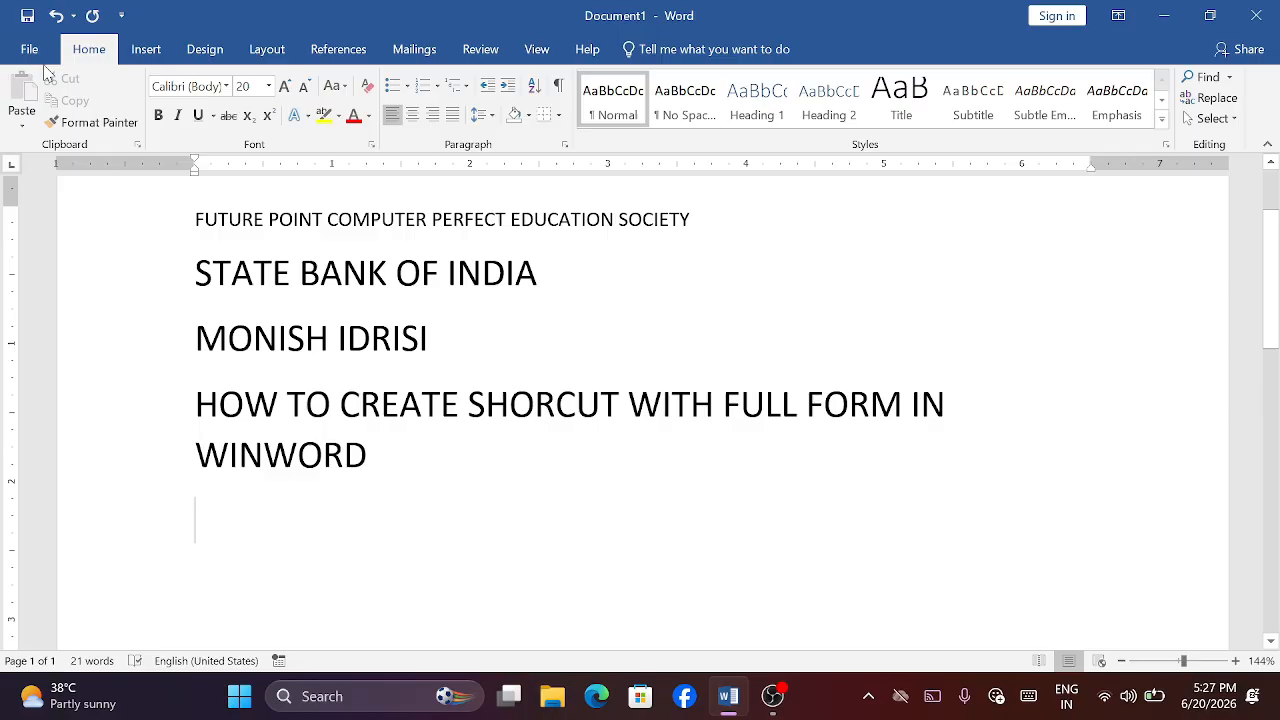
click(42, 55)
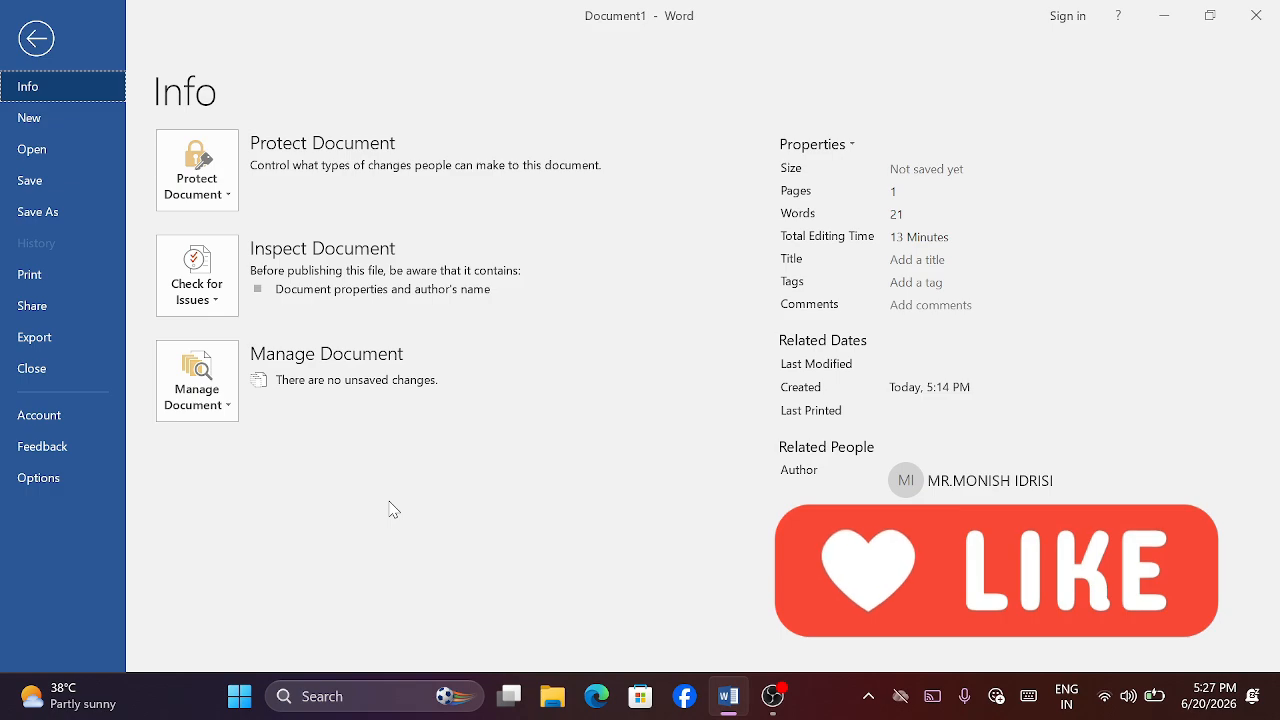
click(59, 484)
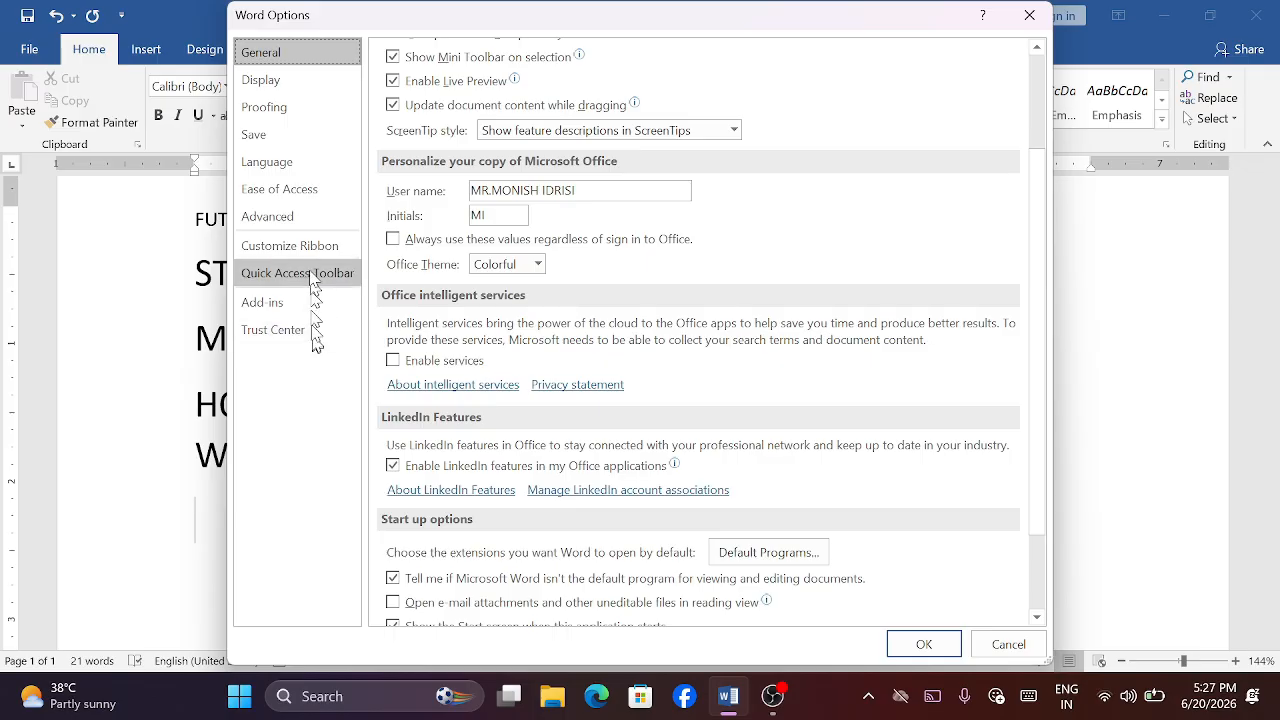
click(312, 110)
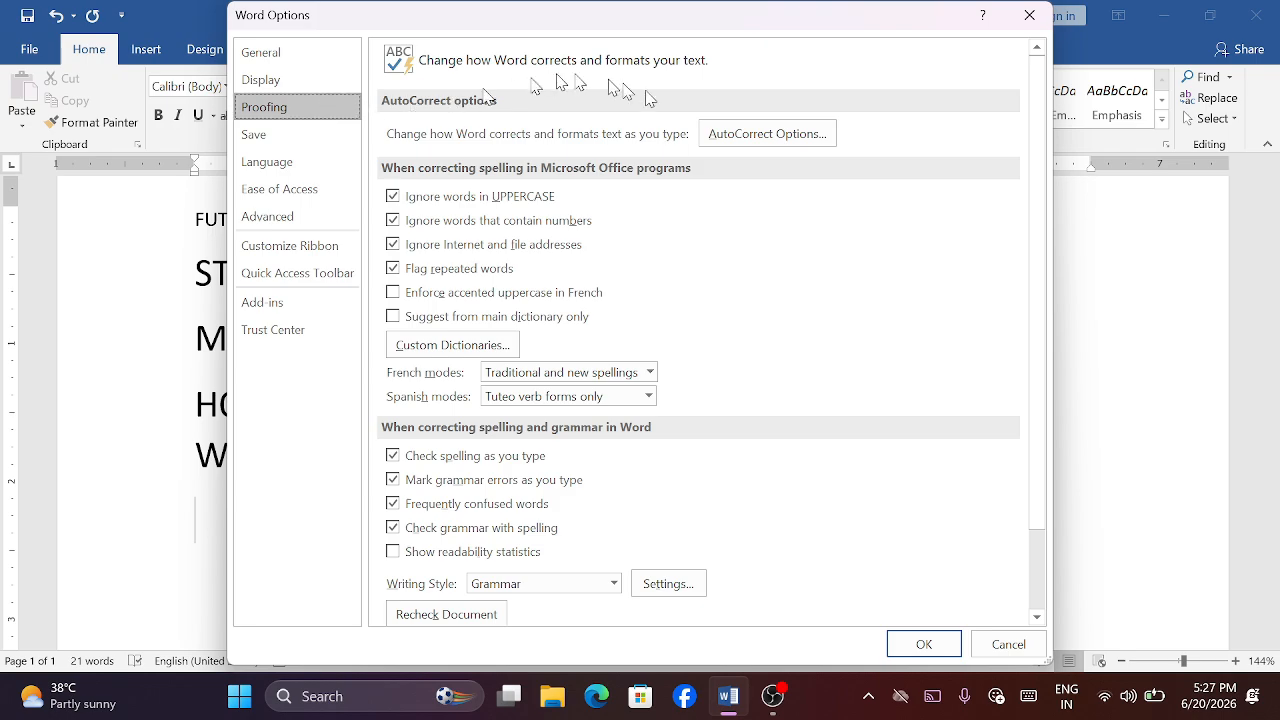
click(746, 146)
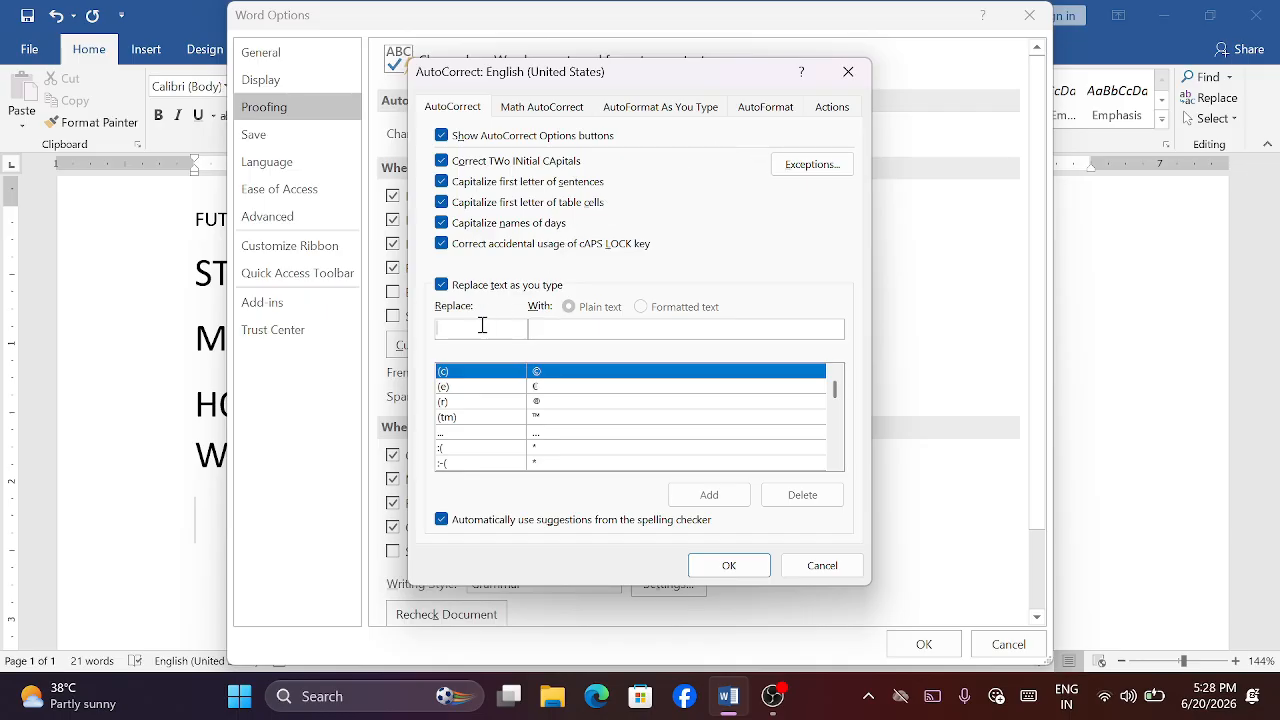
text(CM)
click(551, 329)
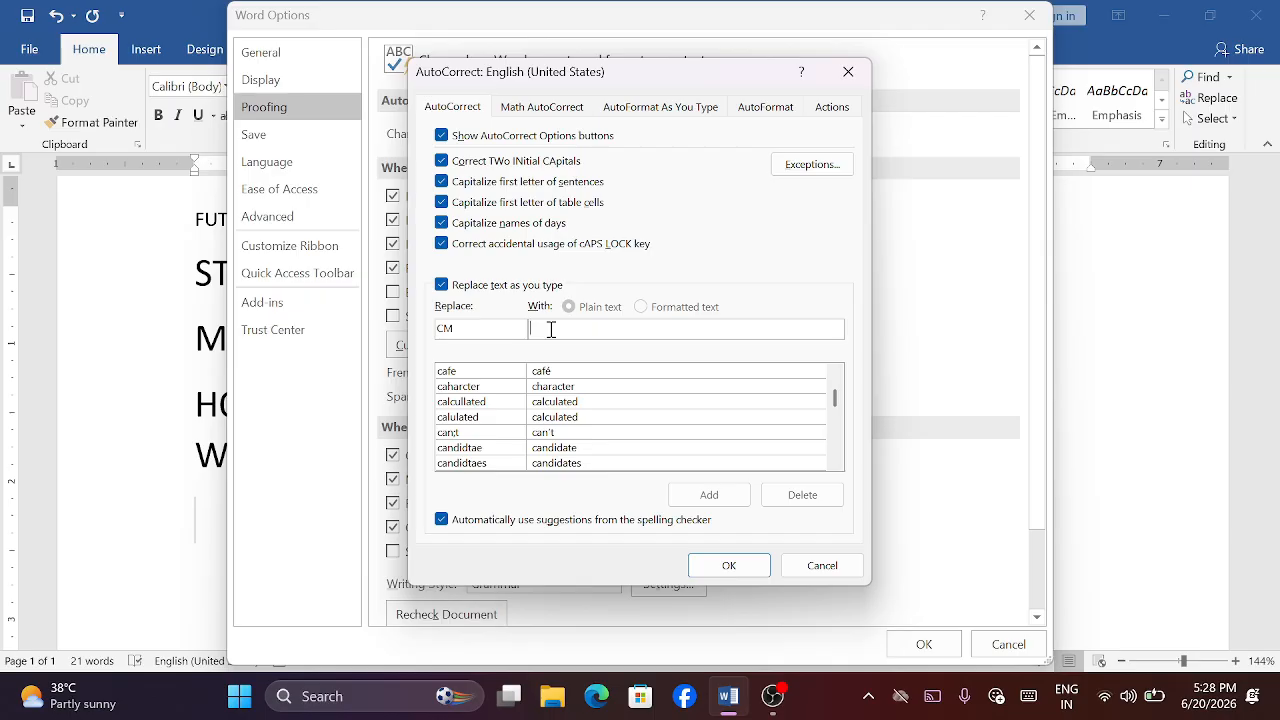
text(COMPUTER)
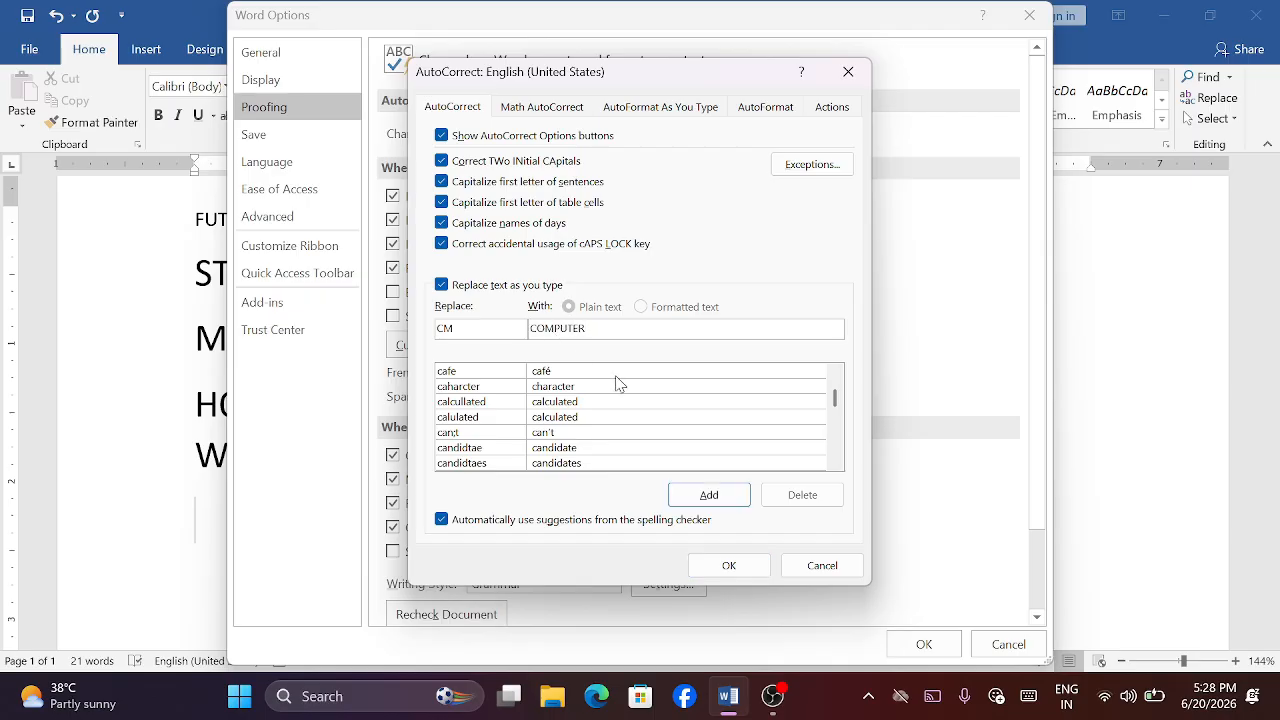
click(708, 497)
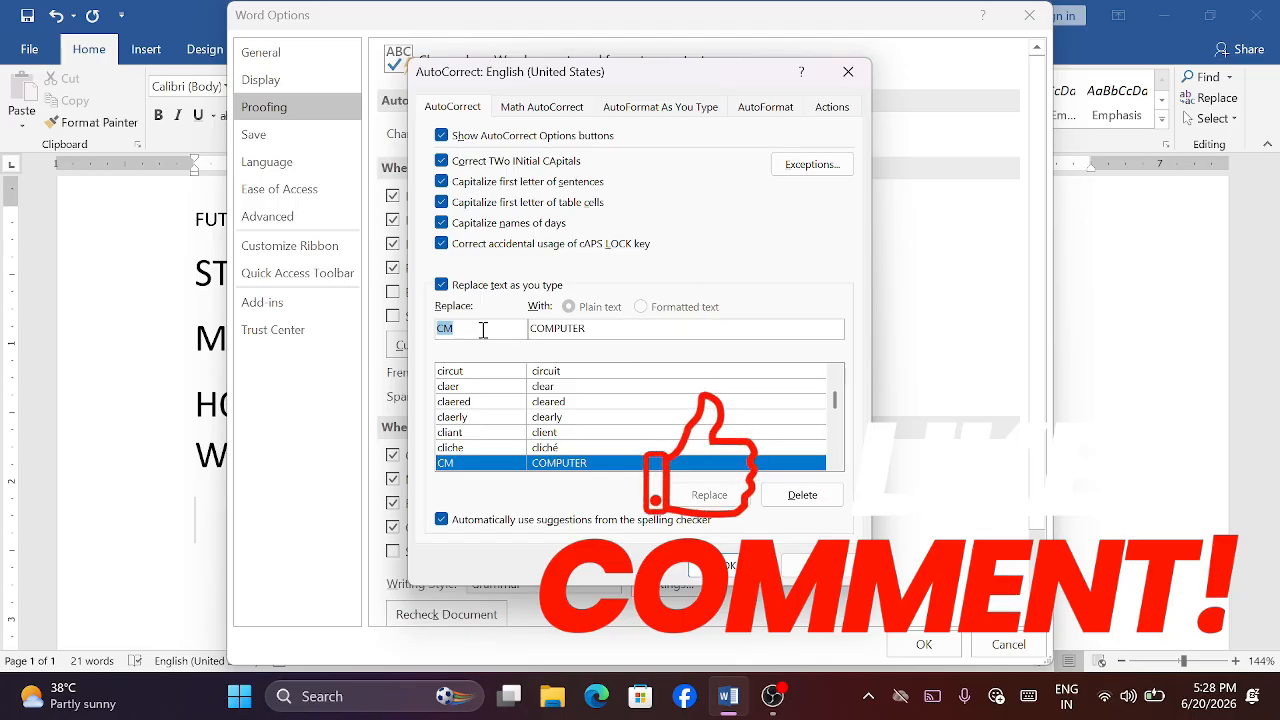
- Add an AutoCorrect entry that replaces PM with PRIME MINISTER, and apply the proofing options
text(PM)
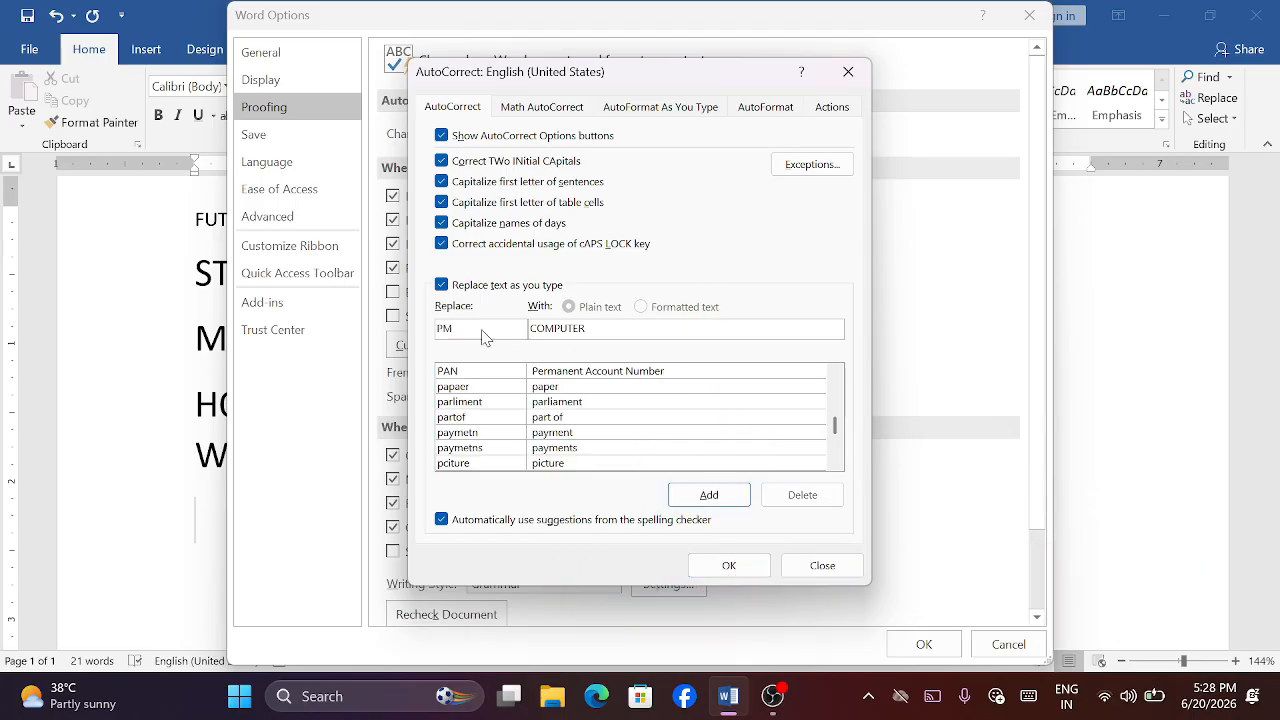
click(587, 328)
key(BackSpace)
key(BackSpace)
key(BackSpace)
key(BackSpace)
key(BackSpace)
key(BackSpace)
key(BackSpace)
key(BackSpace)
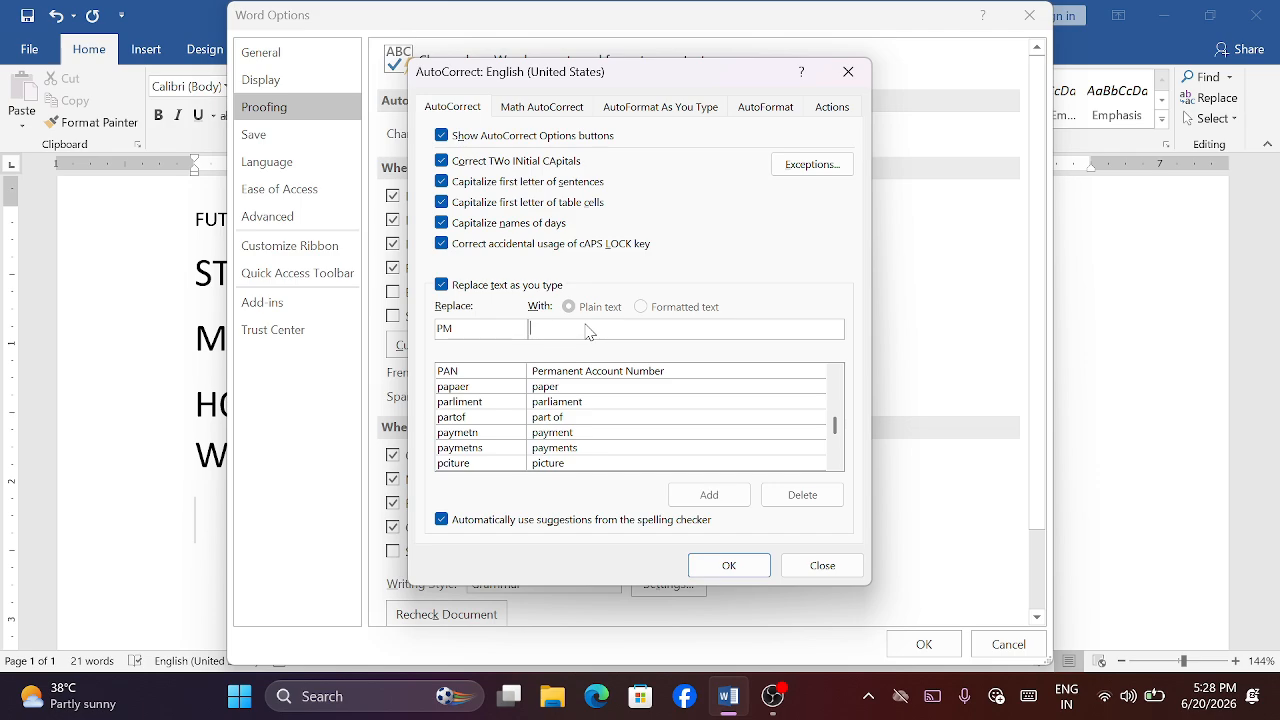
text(PRIME M)
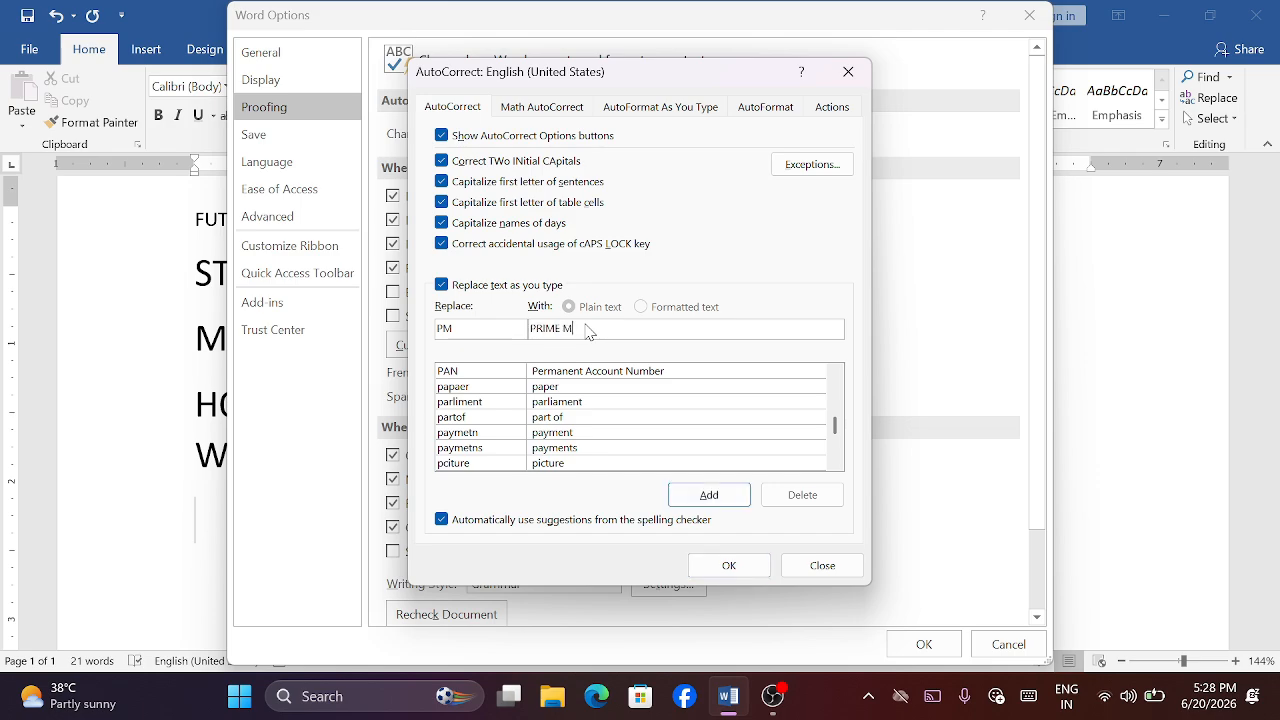
text(INIST)
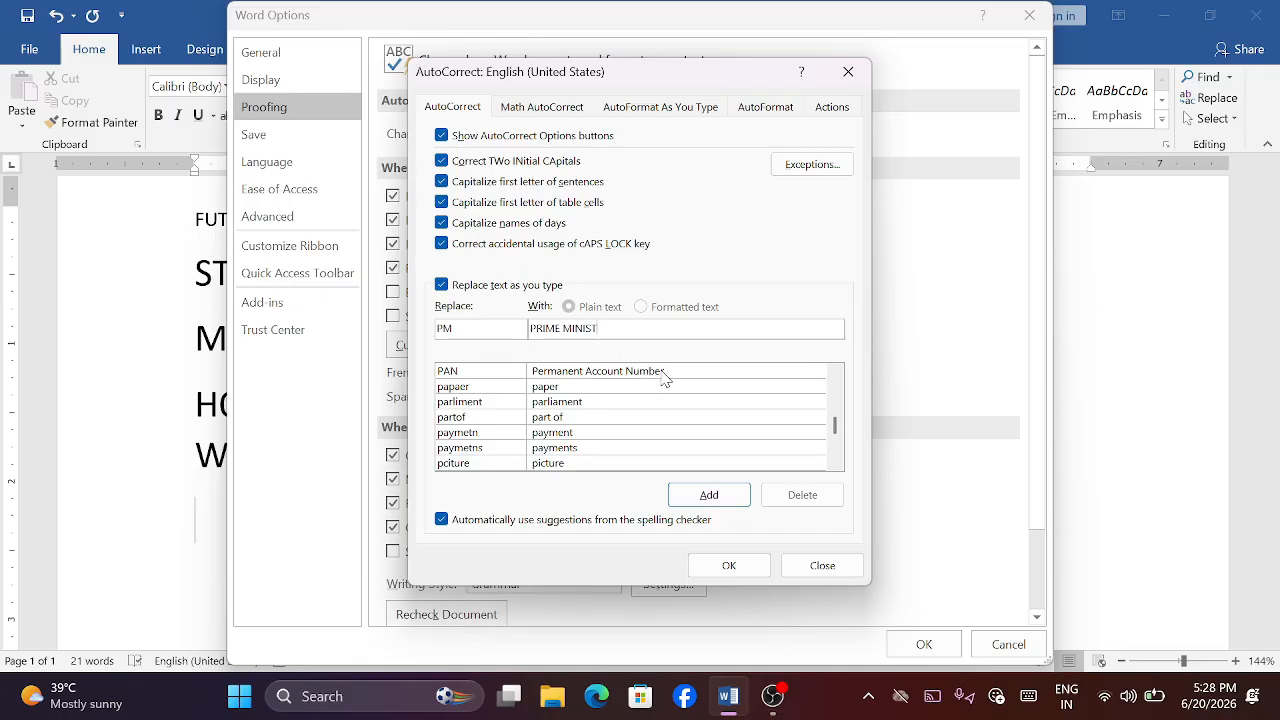
text(ER)
click(706, 494)
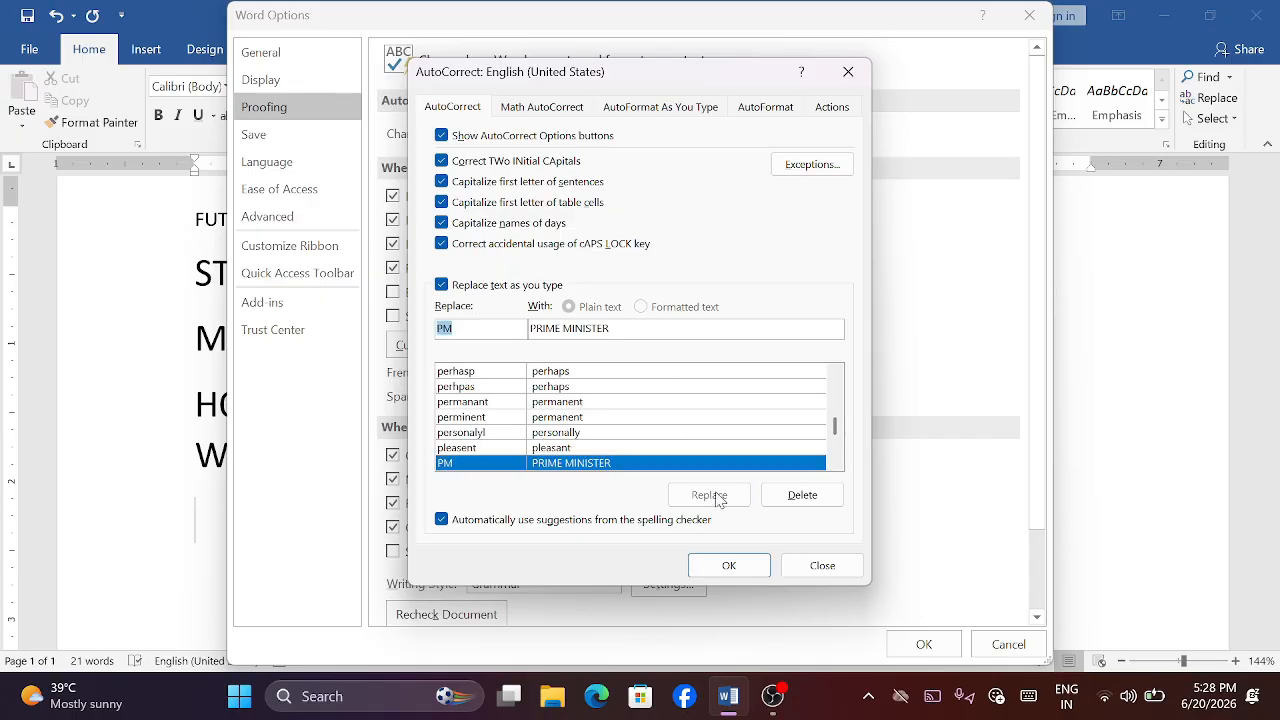
click(727, 565)
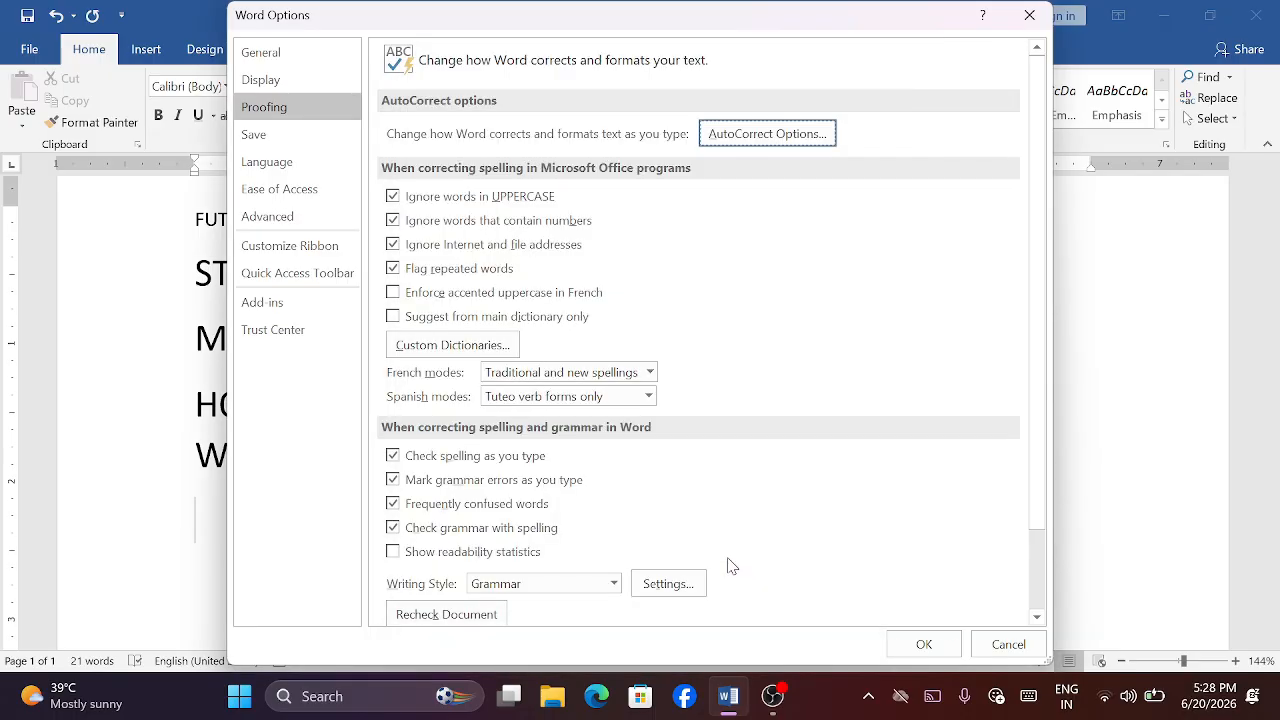
click(922, 642)
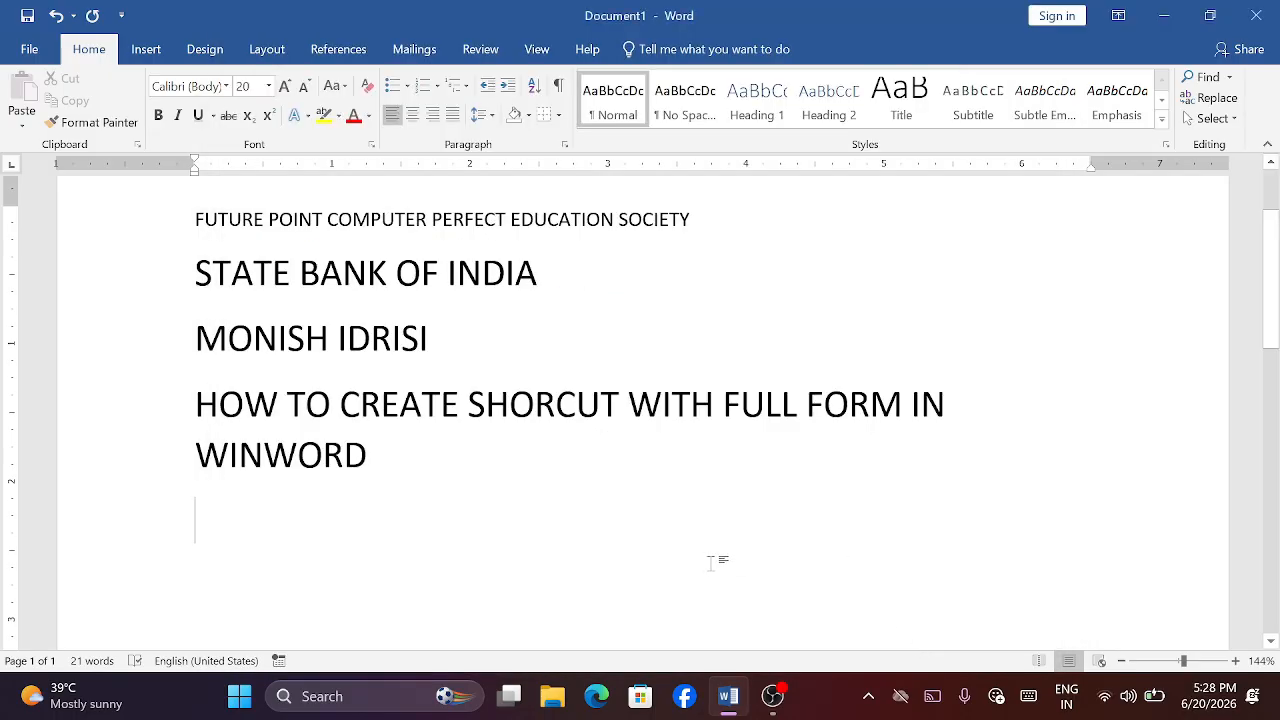
- Test the new AutoCorrect entries by entering CM and PM on separate lines at the end of the document
text(CM)
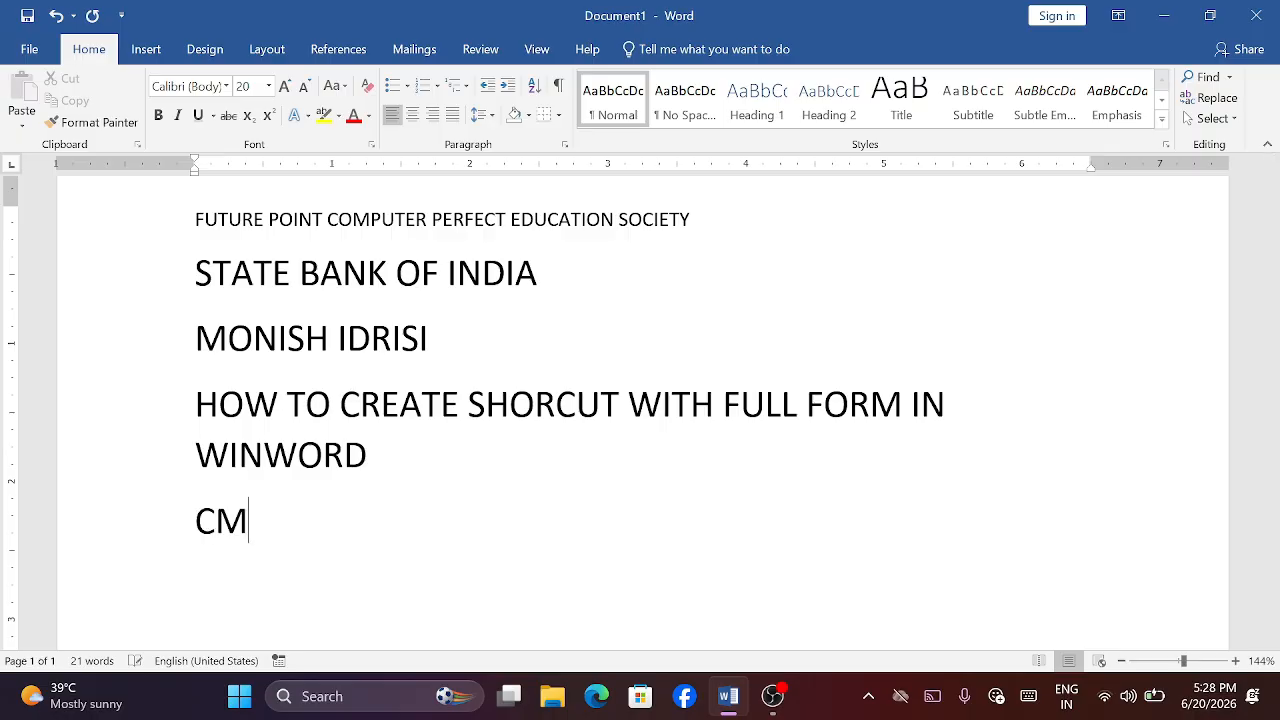
key(Return)
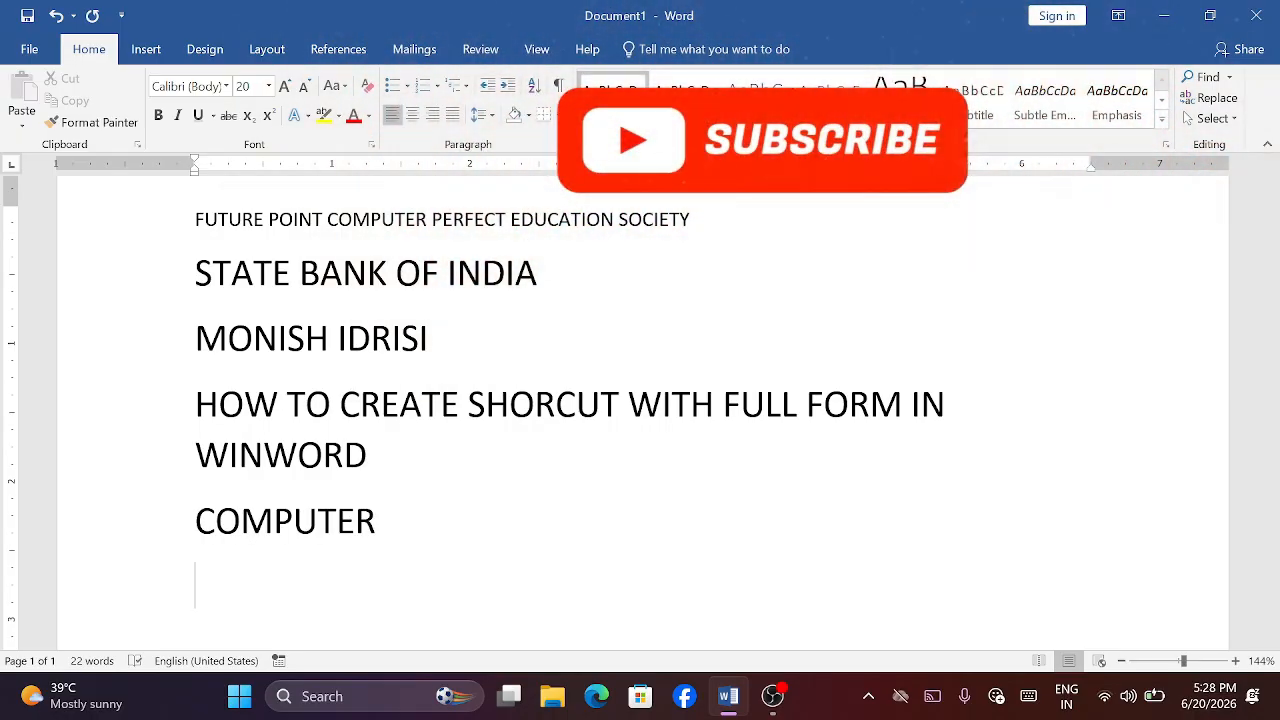
text(PM)
key(Return)
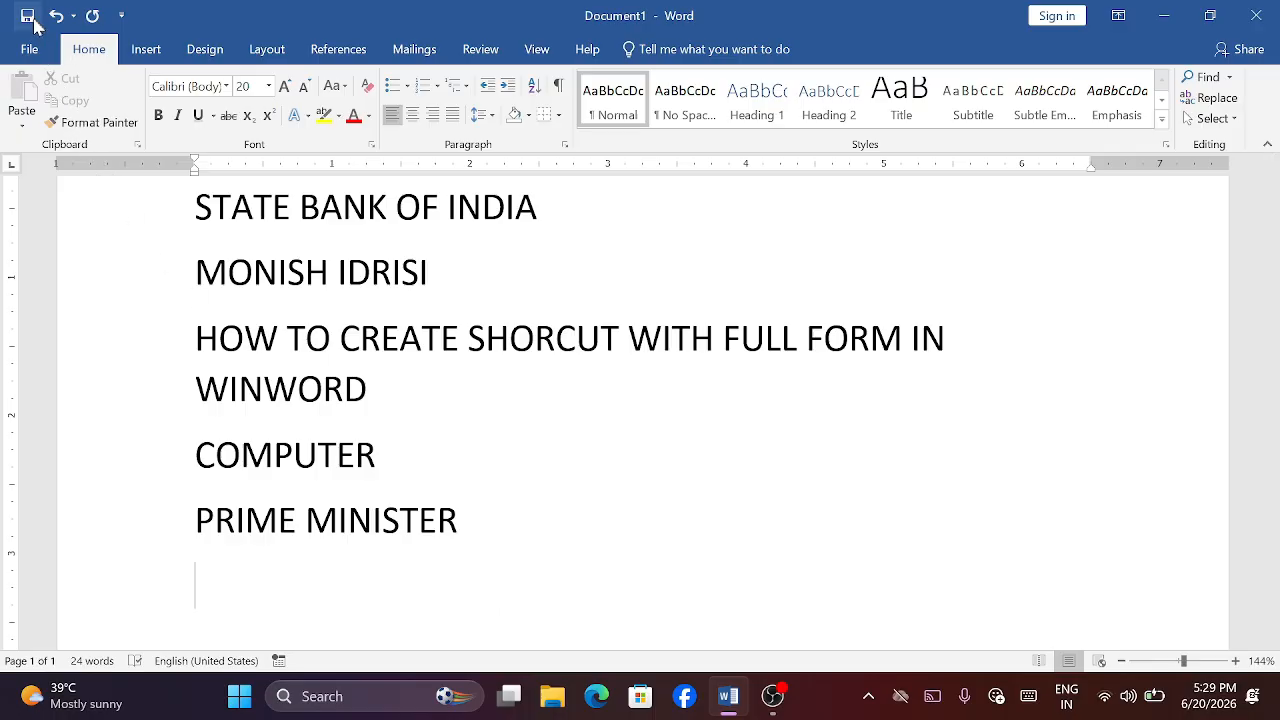
- Open the AutoCorrect settings in the proofing options and inspect the :( replacement entry and the \alpha entry of Math AutoCorrect
click(33, 51)
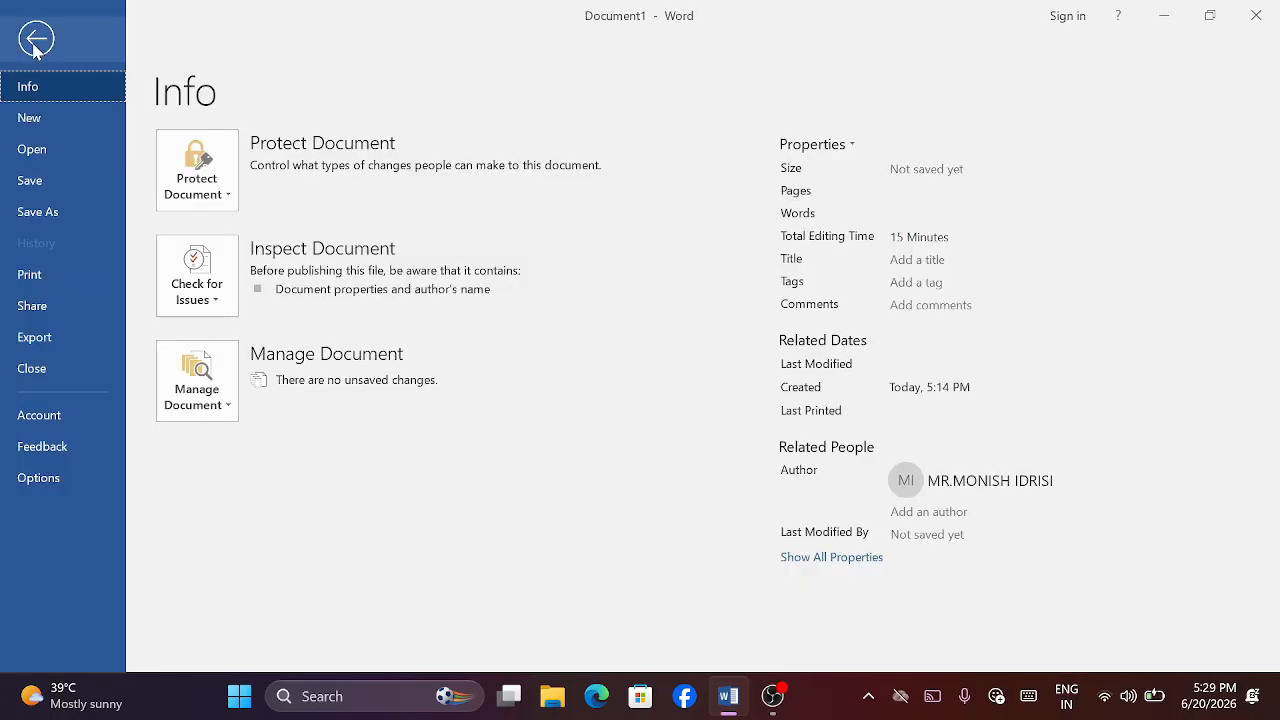
click(52, 481)
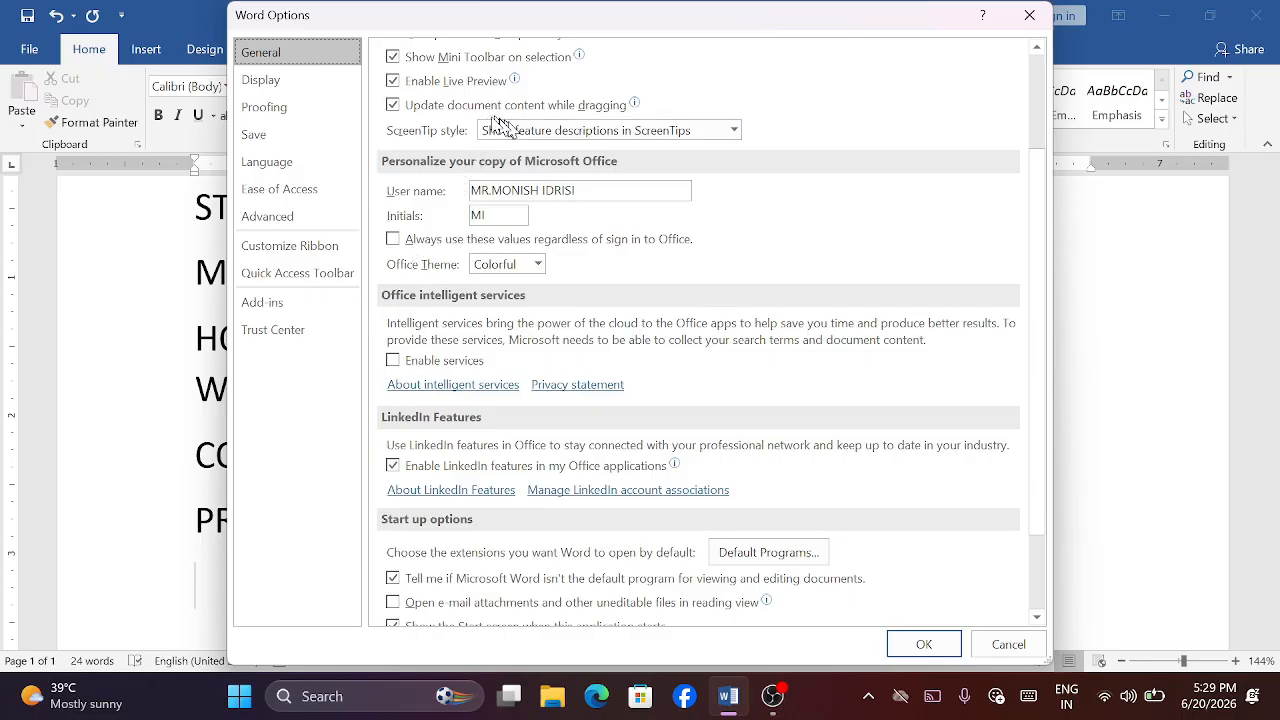
click(290, 106)
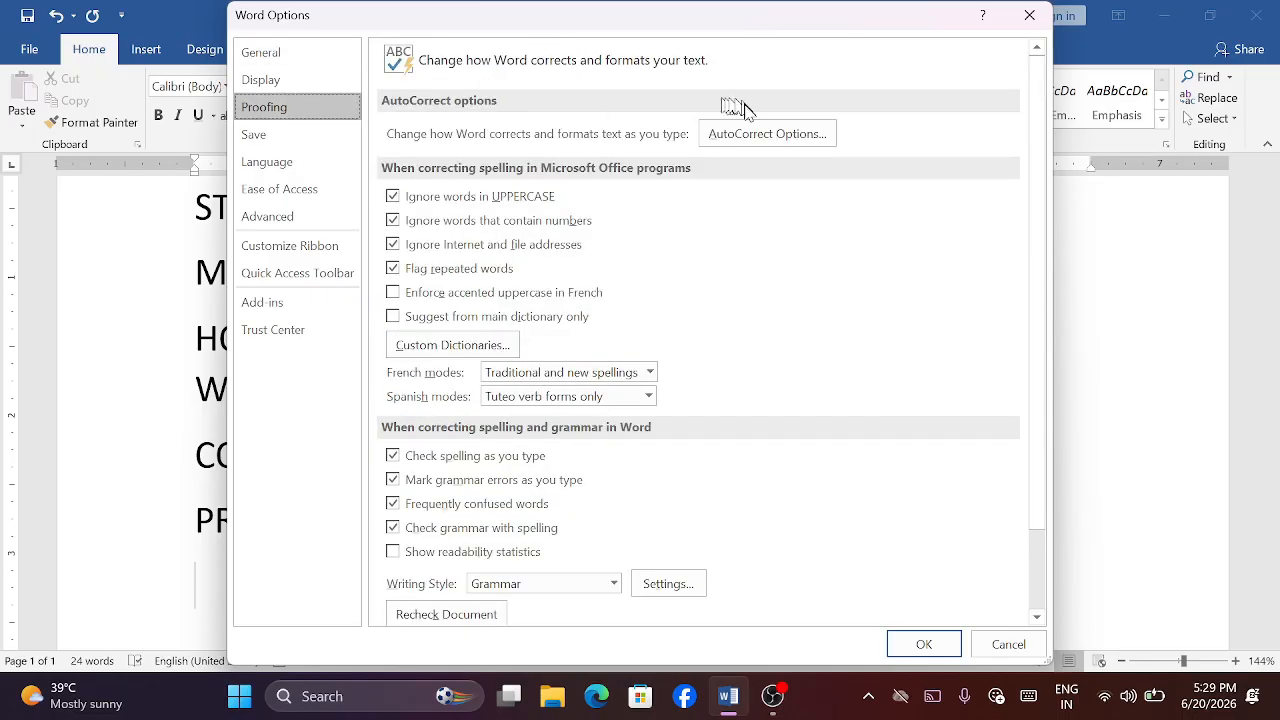
click(764, 133)
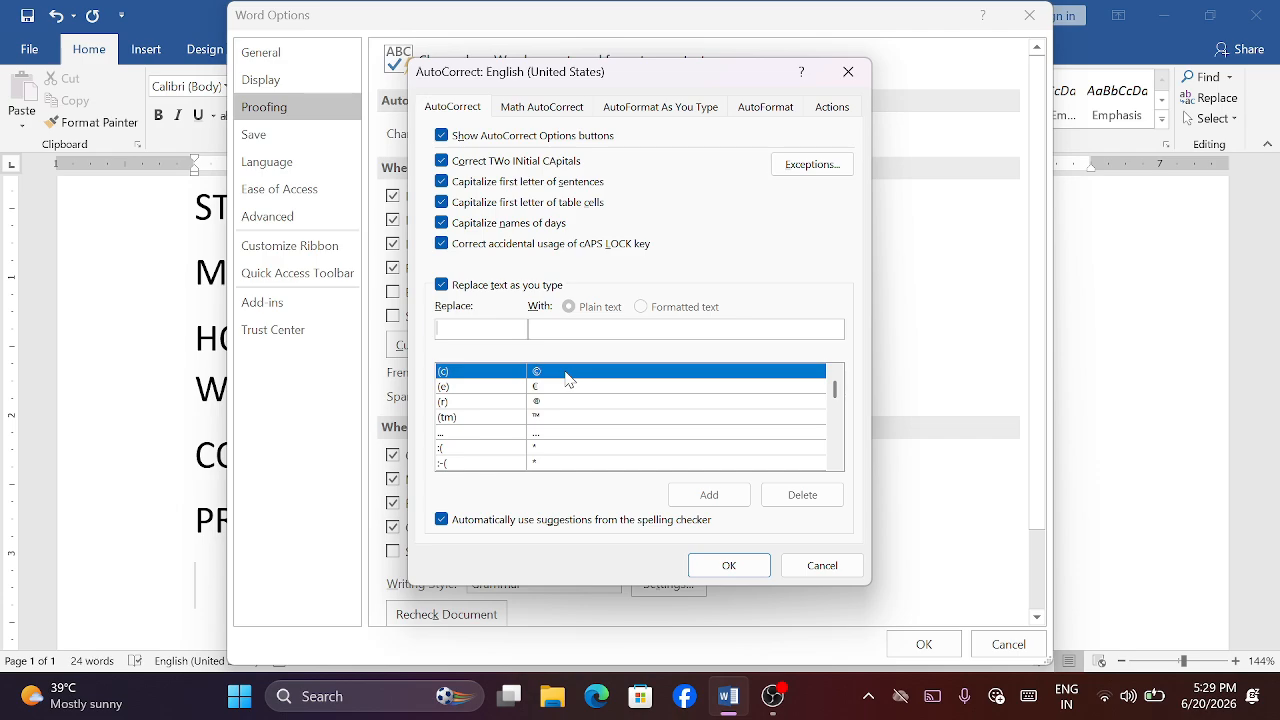
click(472, 450)
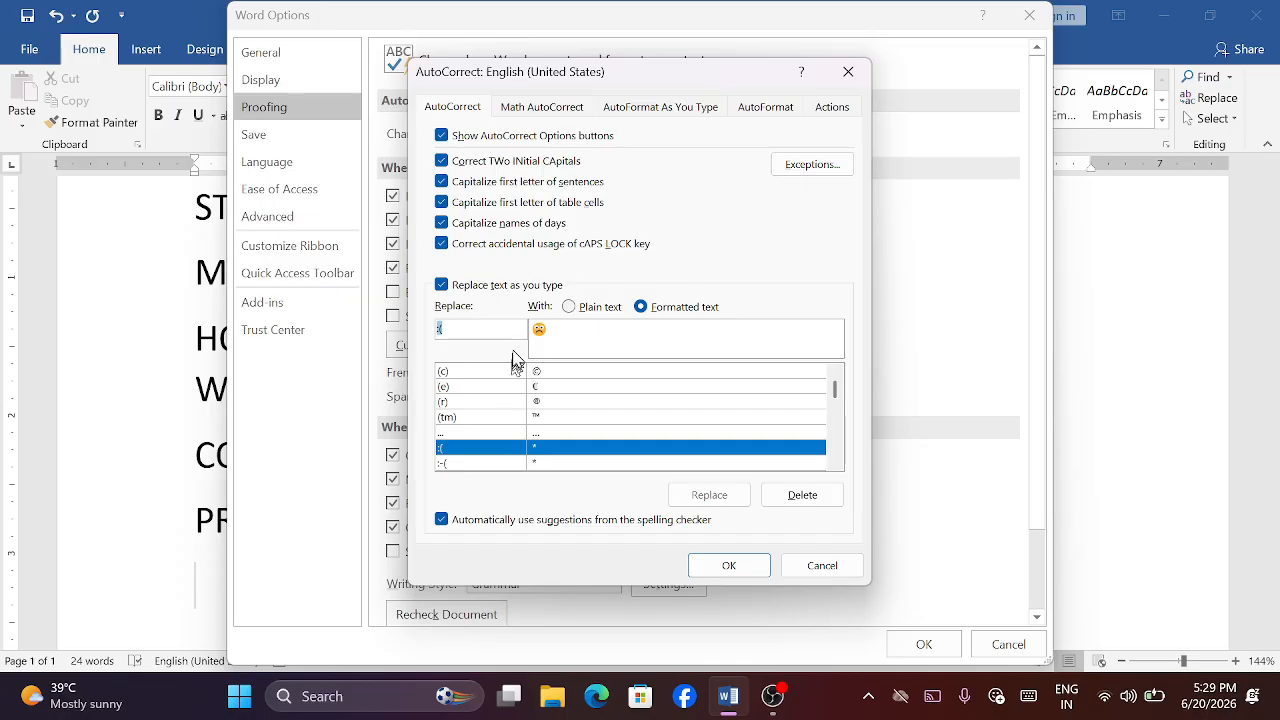
click(545, 108)
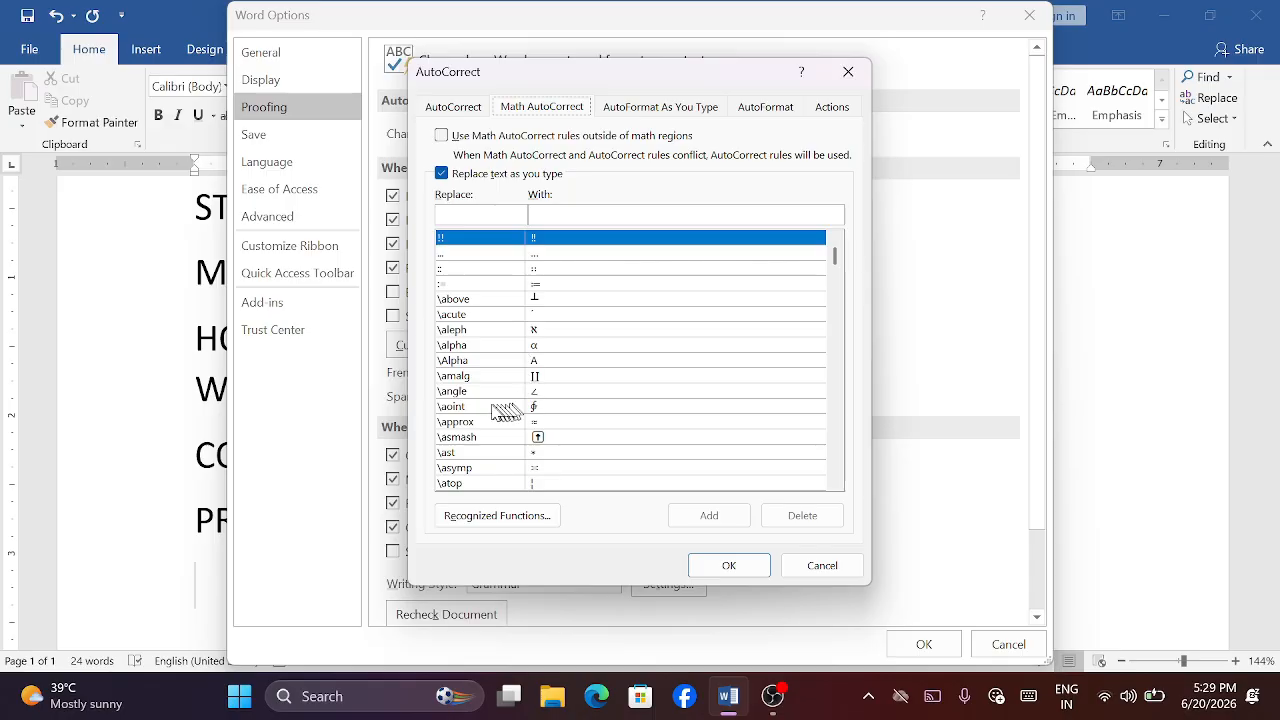
click(490, 347)
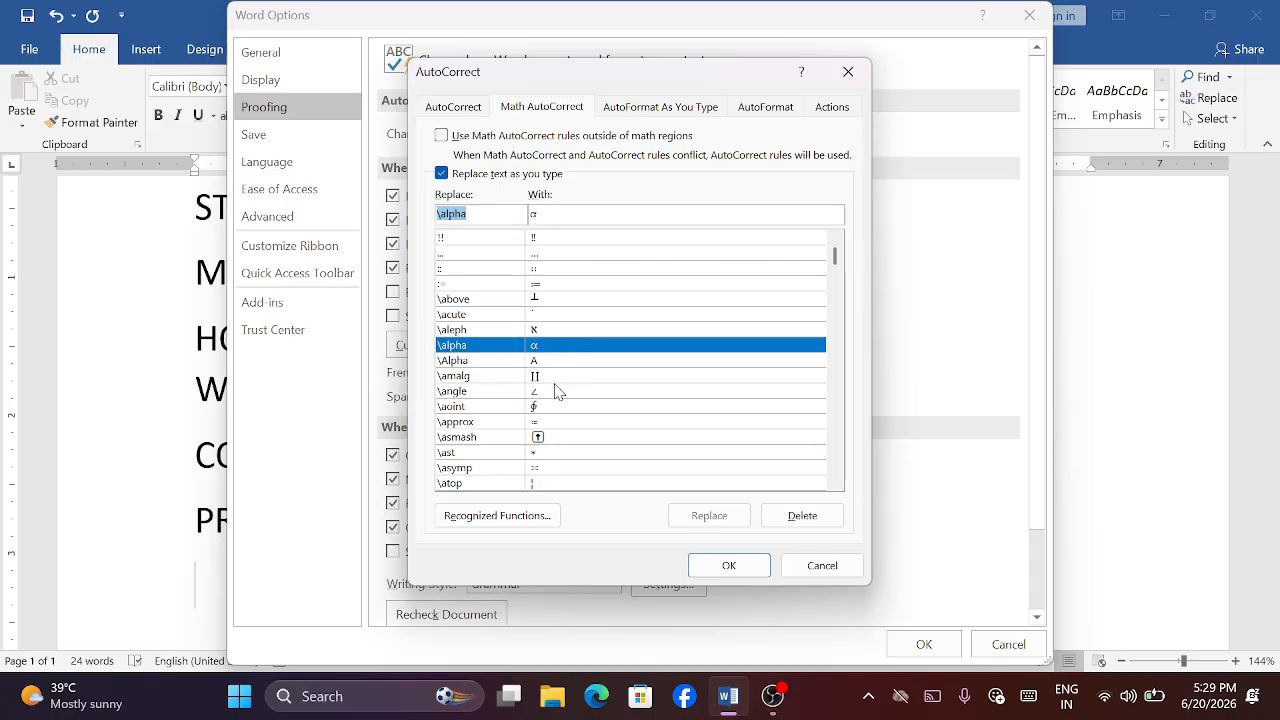
- Review the AutoFormat As You Type, AutoFormat and Actions settings, and leave the AutoCorrect and Word options without applying anything
click(651, 110)
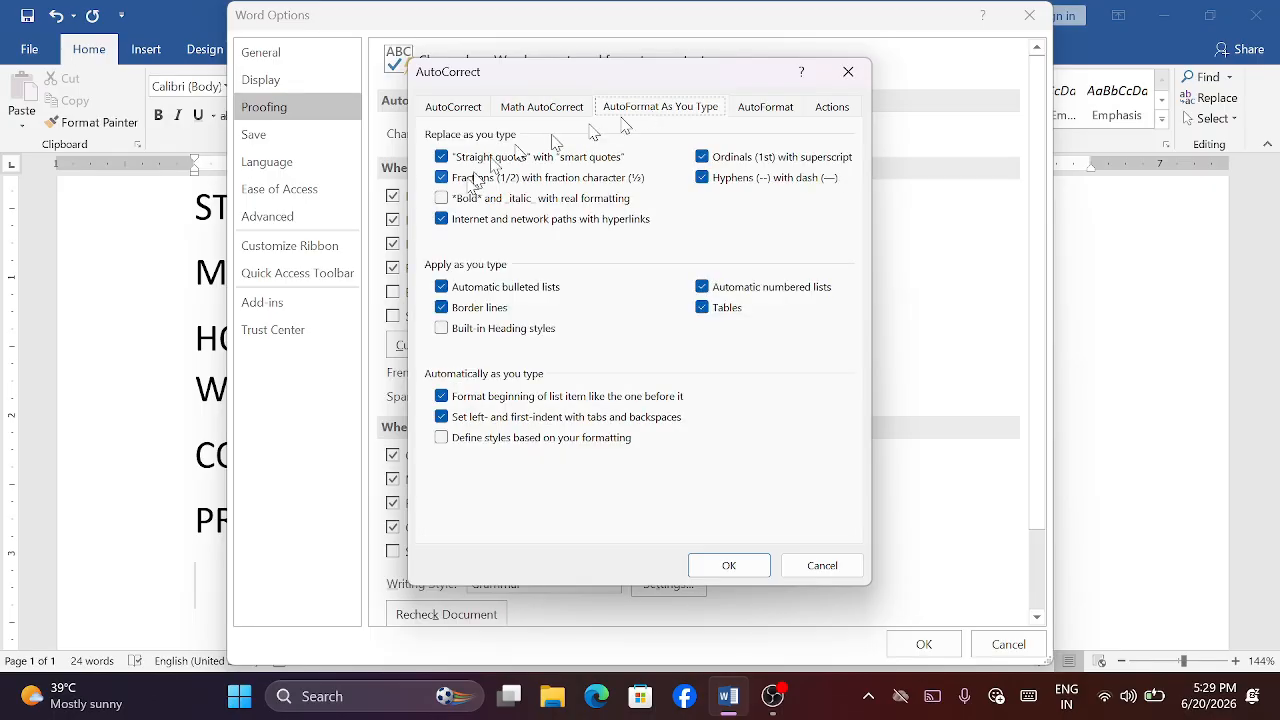
click(758, 110)
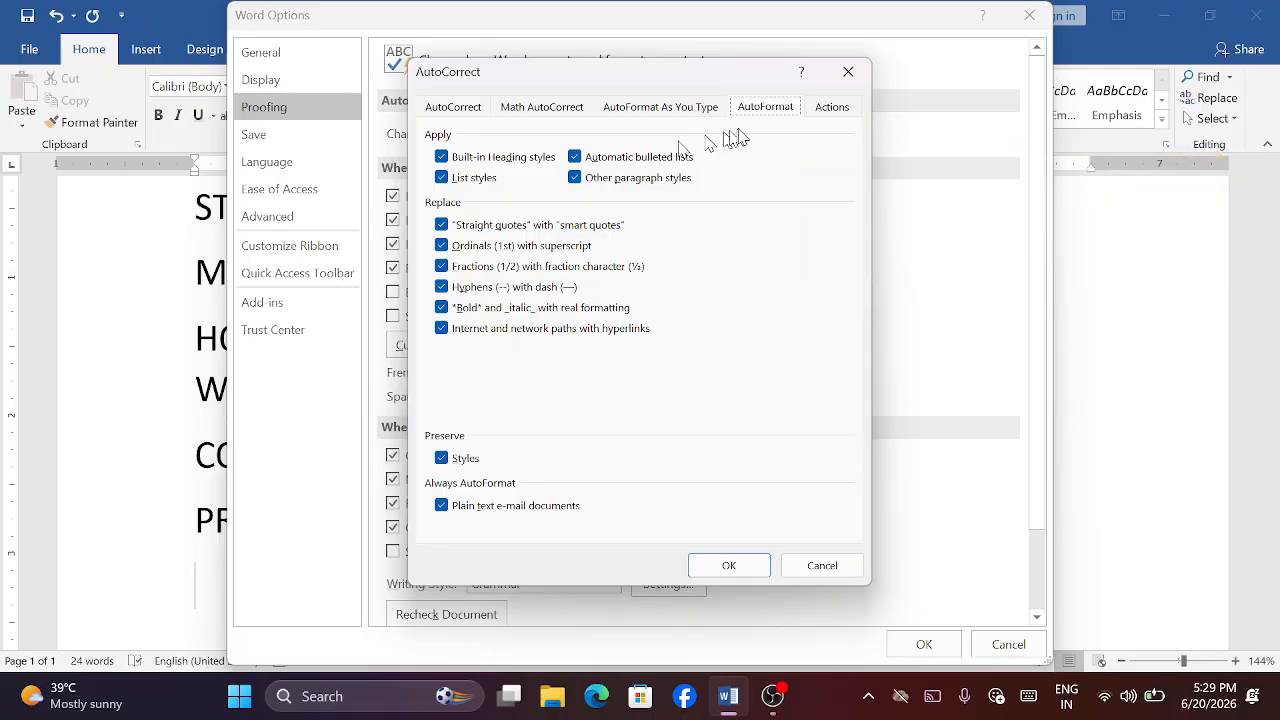
click(835, 110)
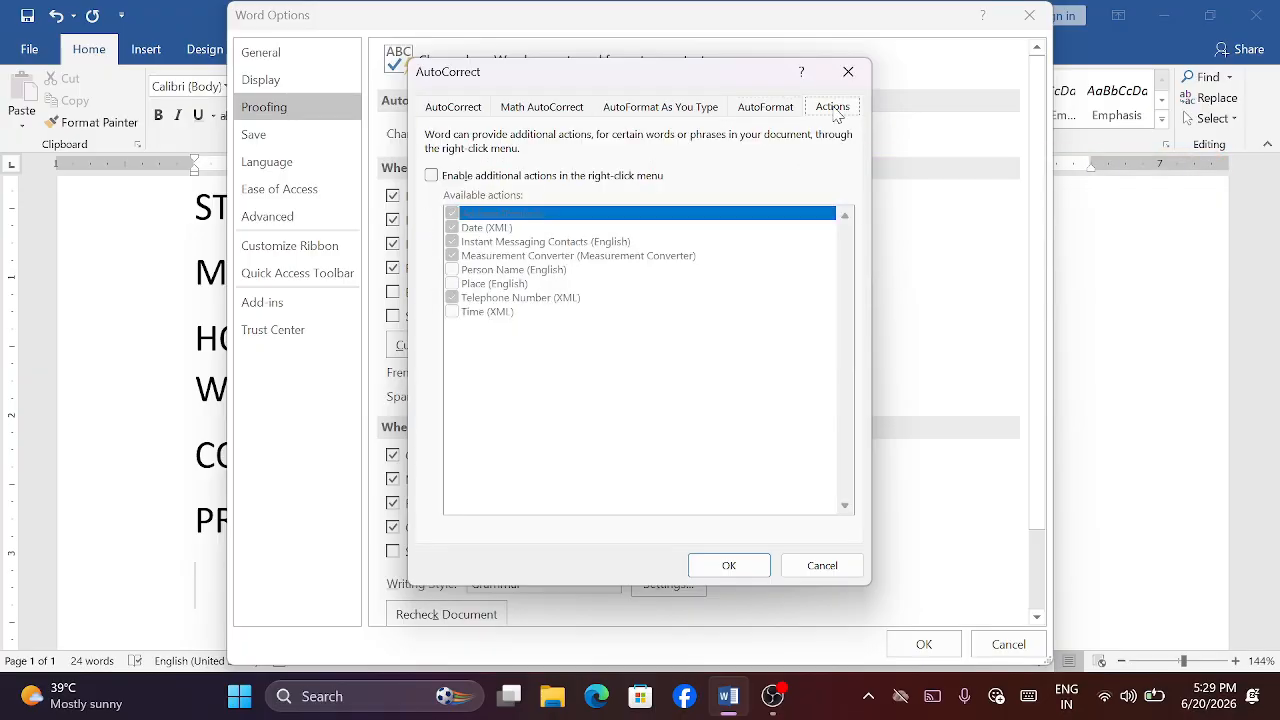
click(478, 112)
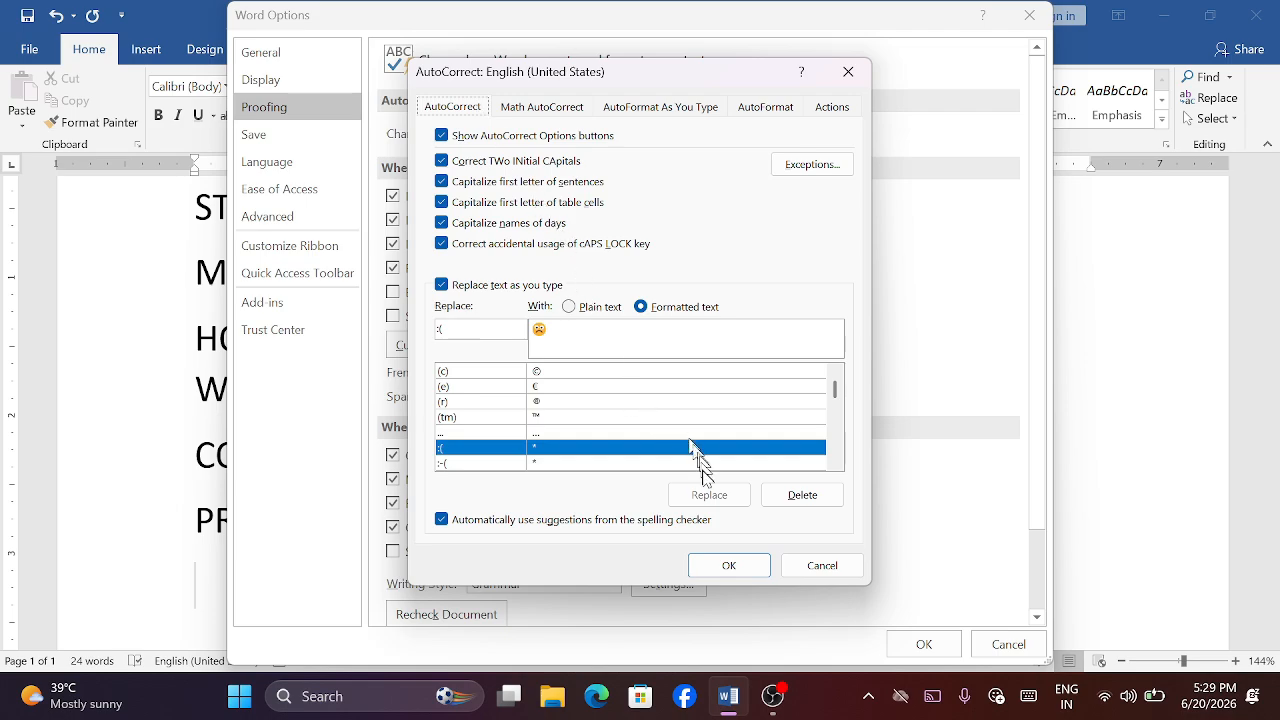
click(815, 568)
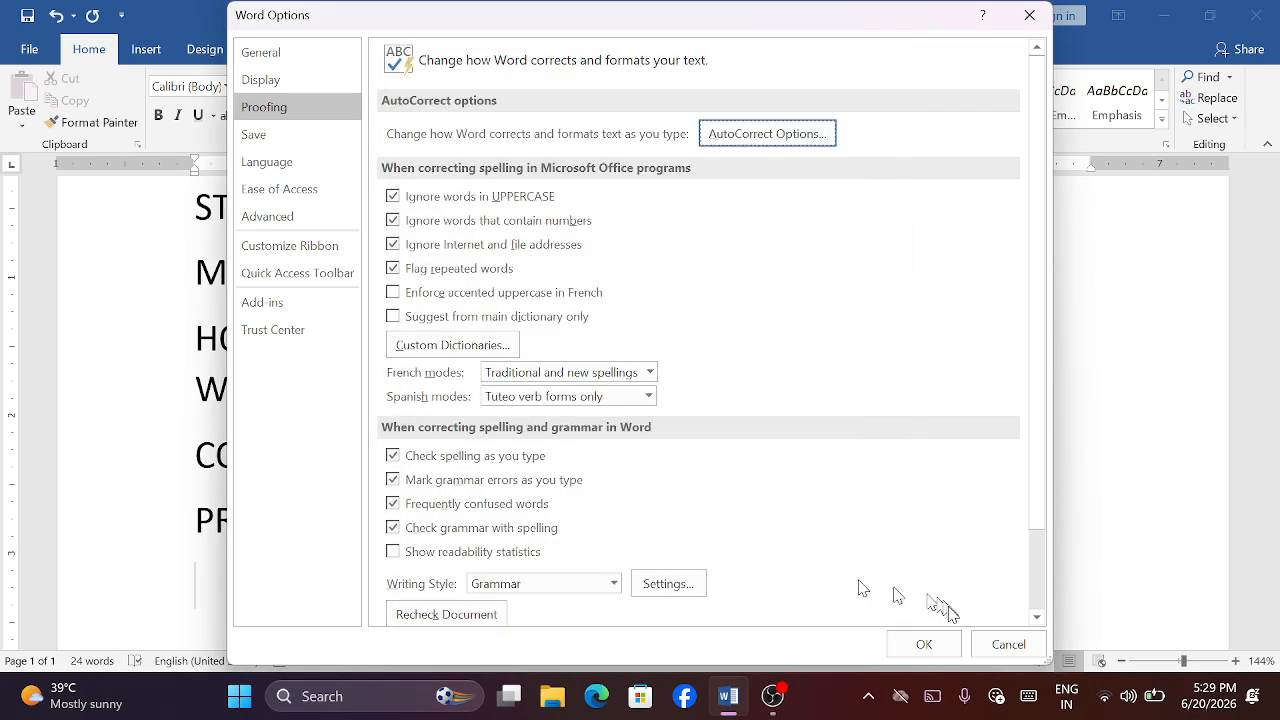
click(1005, 644)
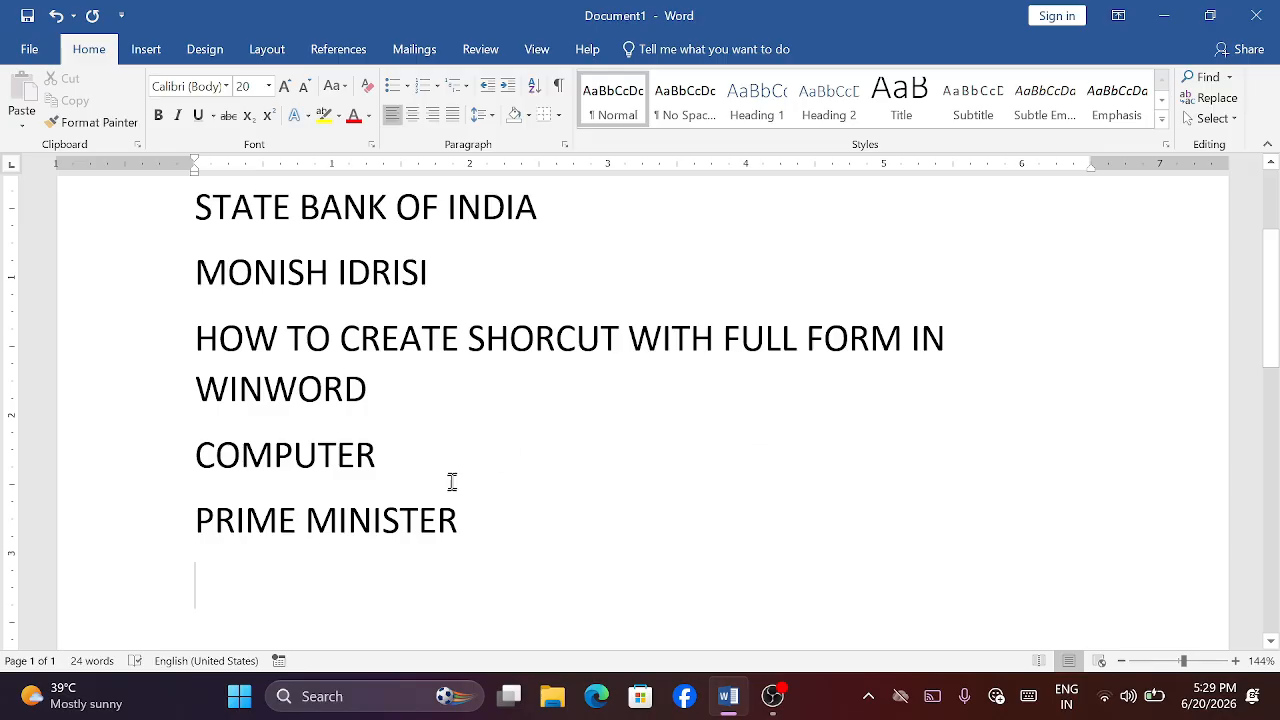